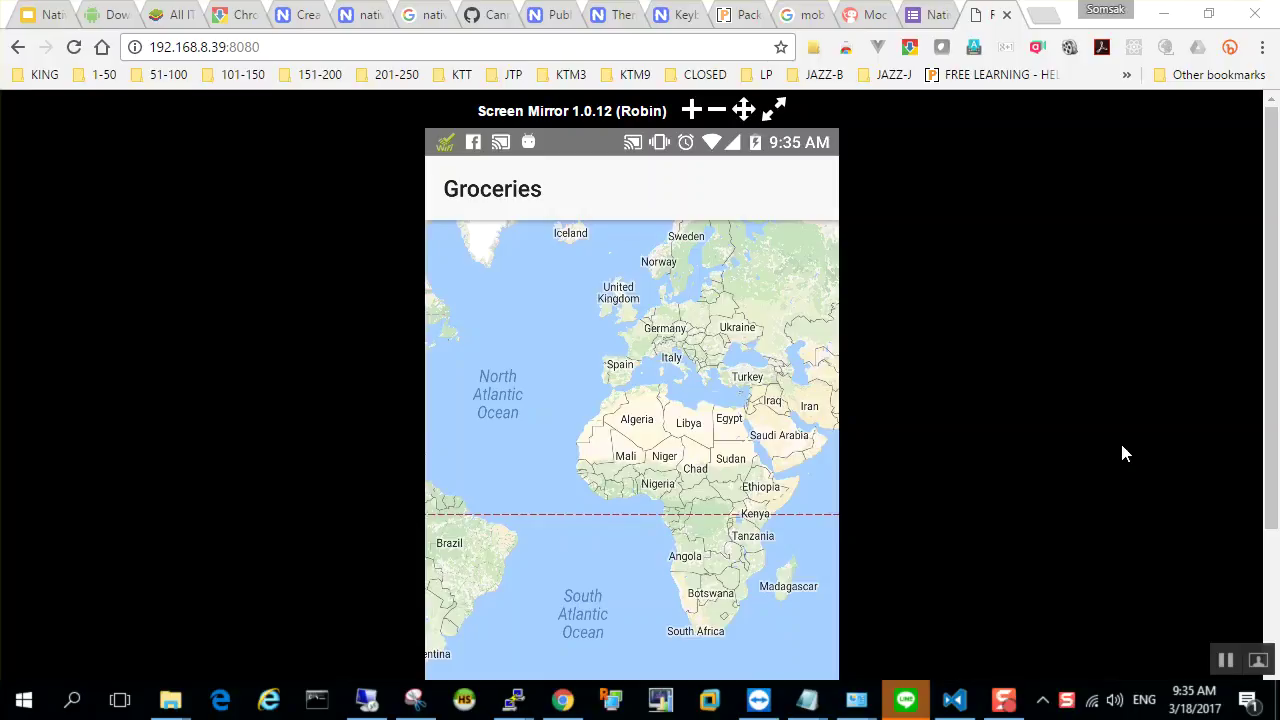
# Switch to File Explorer and open the user profile's AppData\Local\Android\android-sdk folder under D:\Users.
pyautogui.moveTo(175, 706)
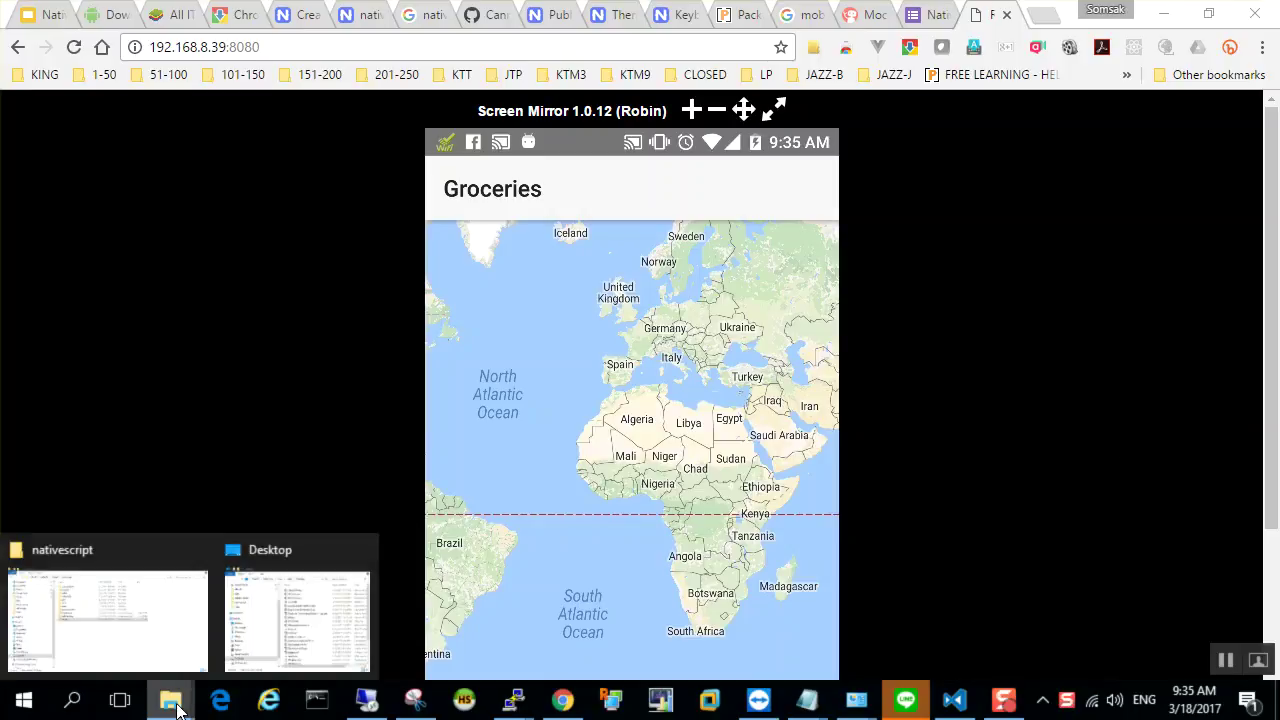
pyautogui.click(172, 648)
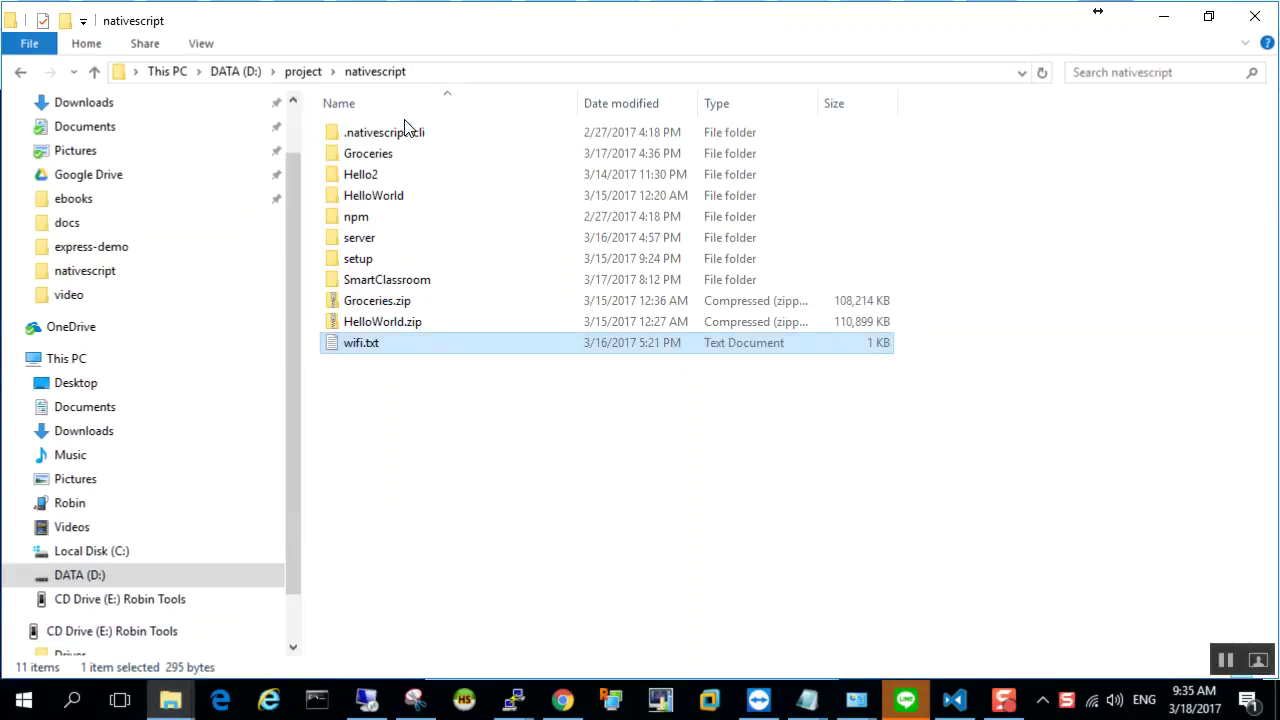
pyautogui.click(258, 74)
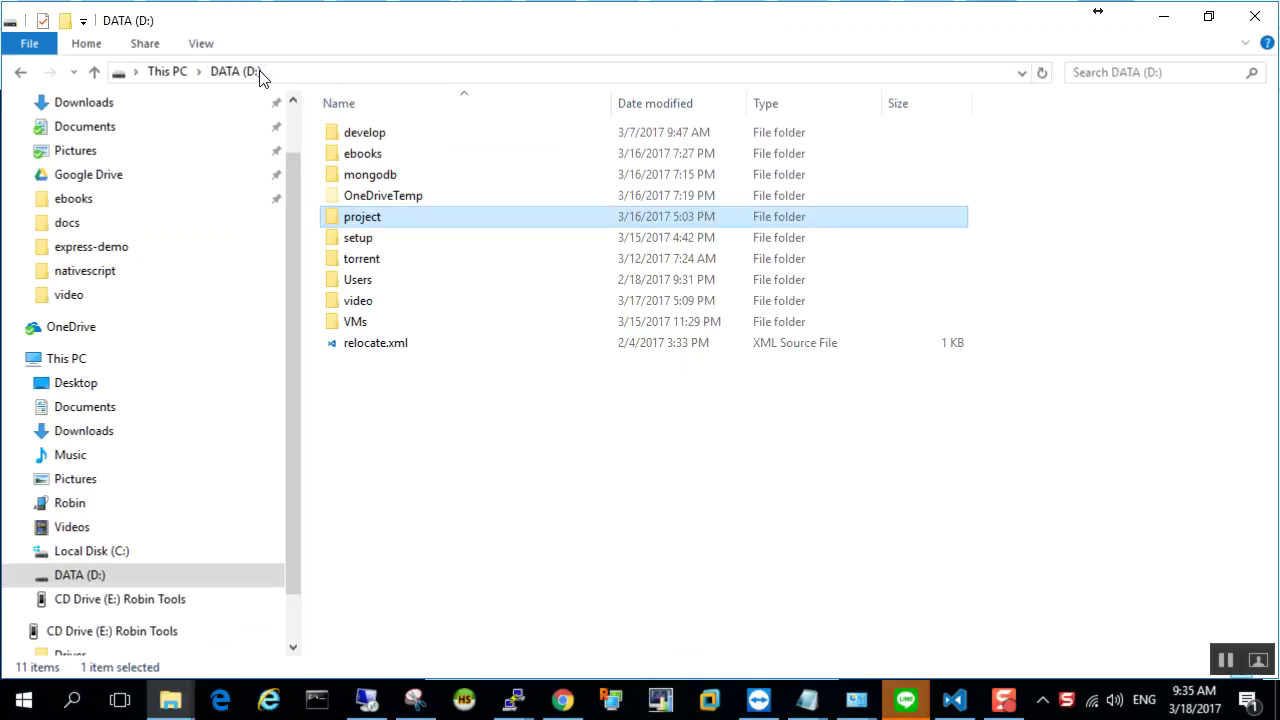
pyautogui.doubleClick(343, 283)
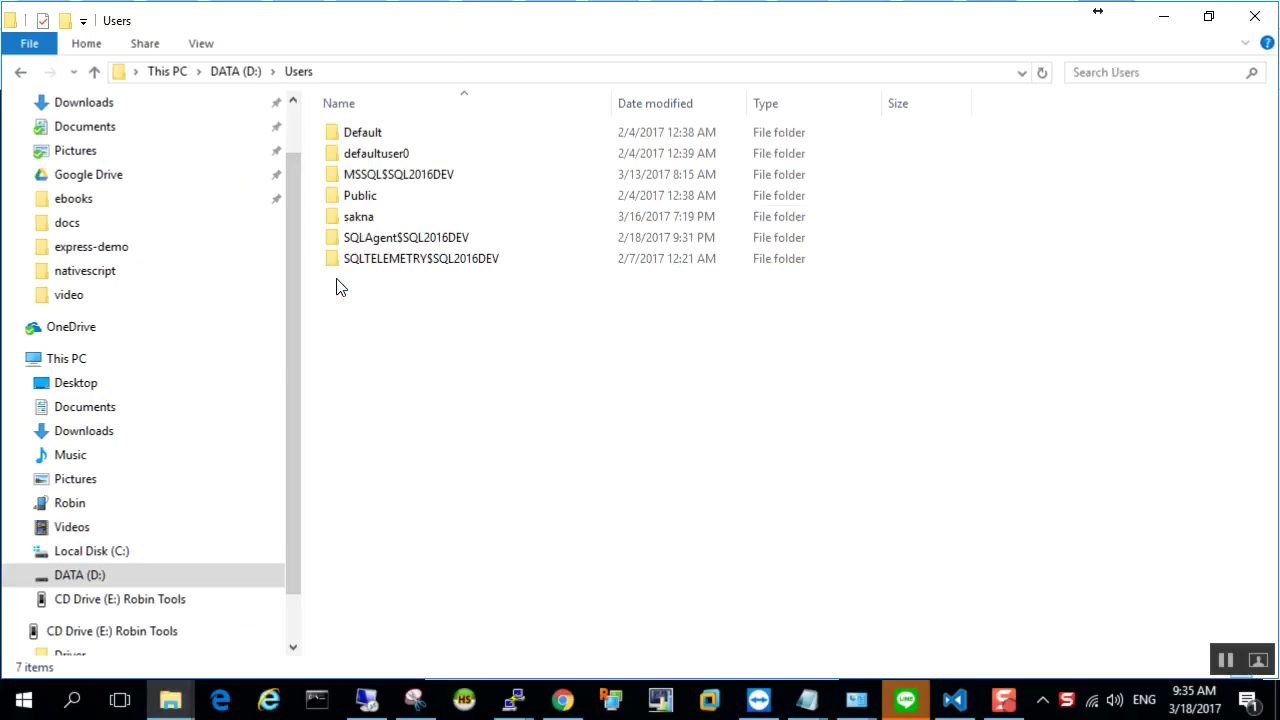
pyautogui.doubleClick(349, 216)
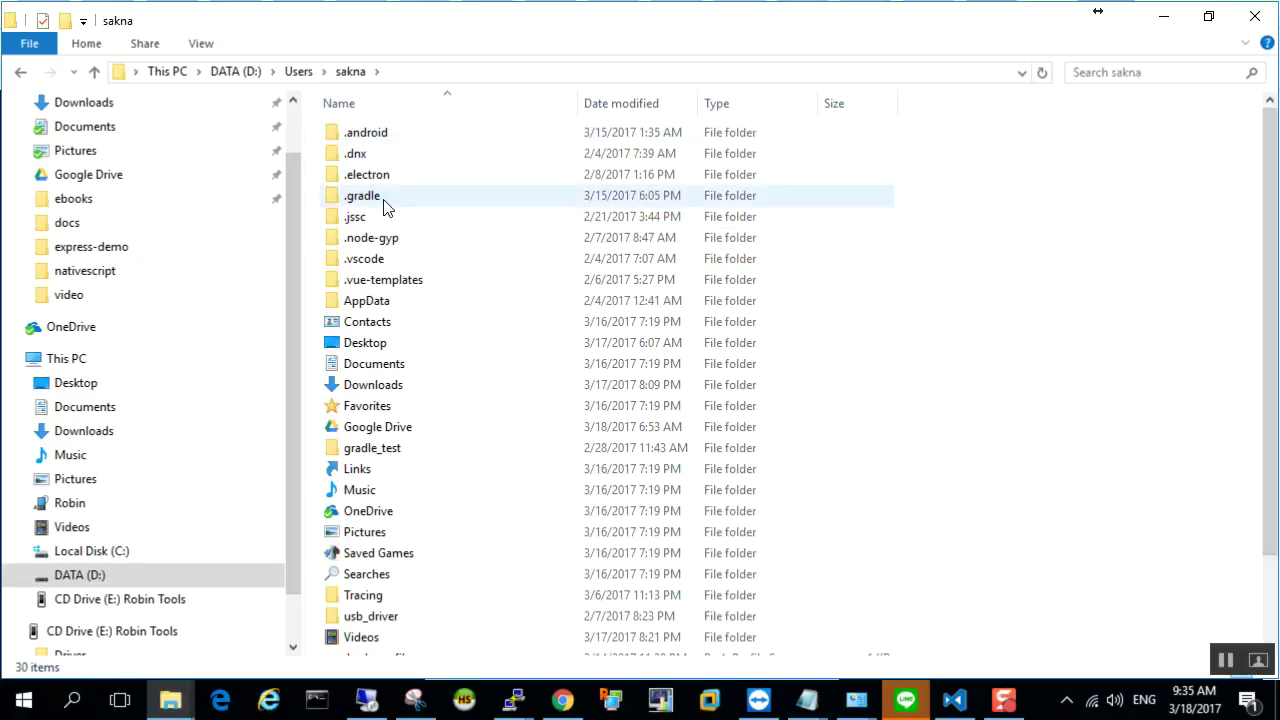
pyautogui.doubleClick(372, 302)
pyautogui.doubleClick(389, 137)
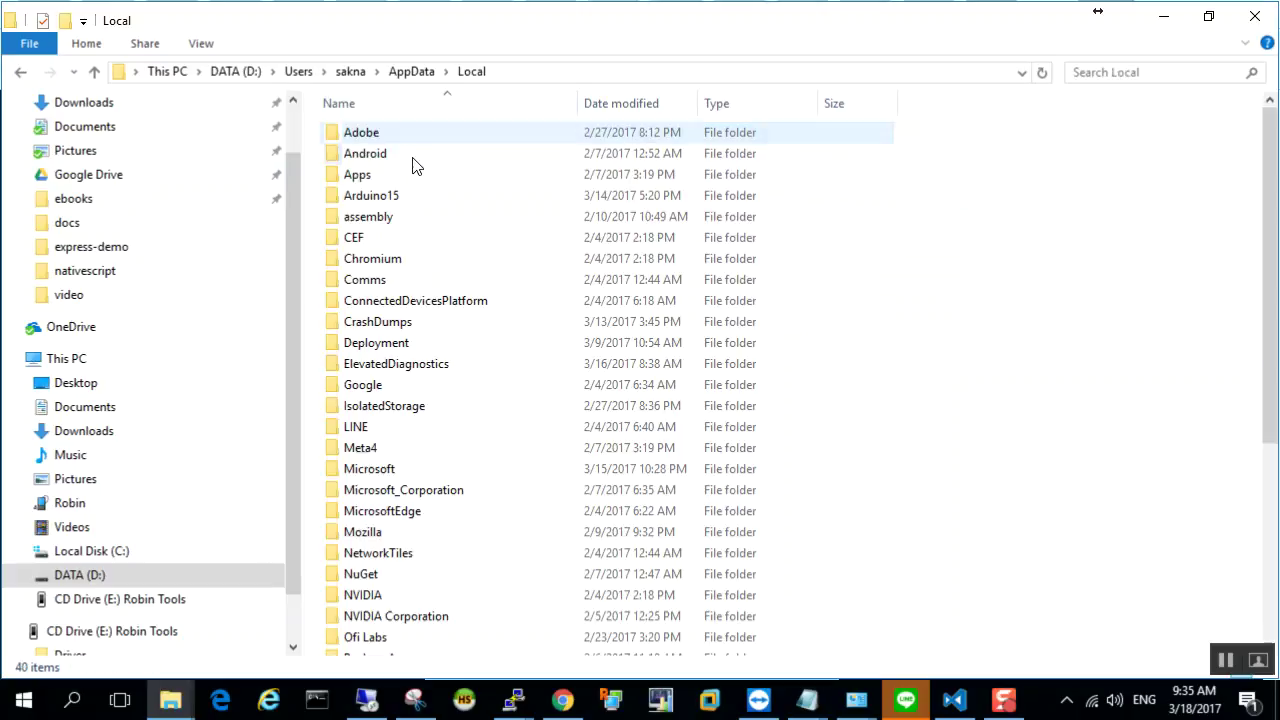
pyautogui.doubleClick(409, 159)
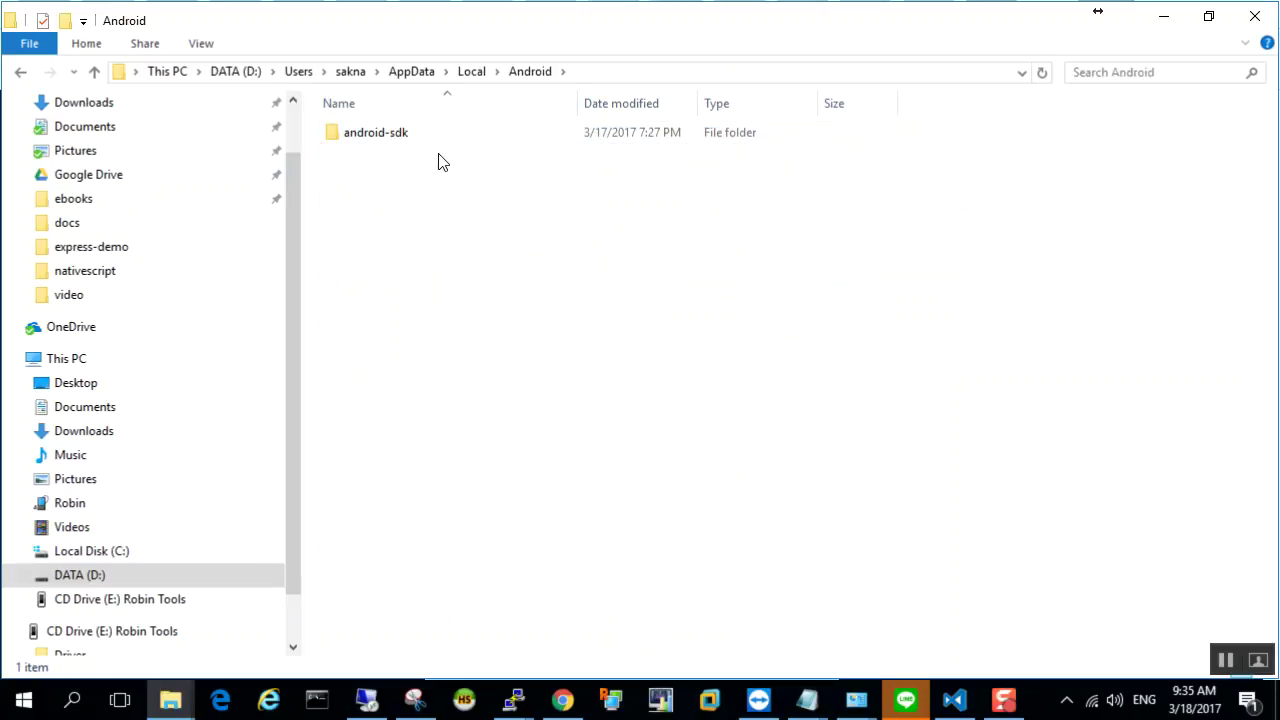
pyautogui.click(391, 141)
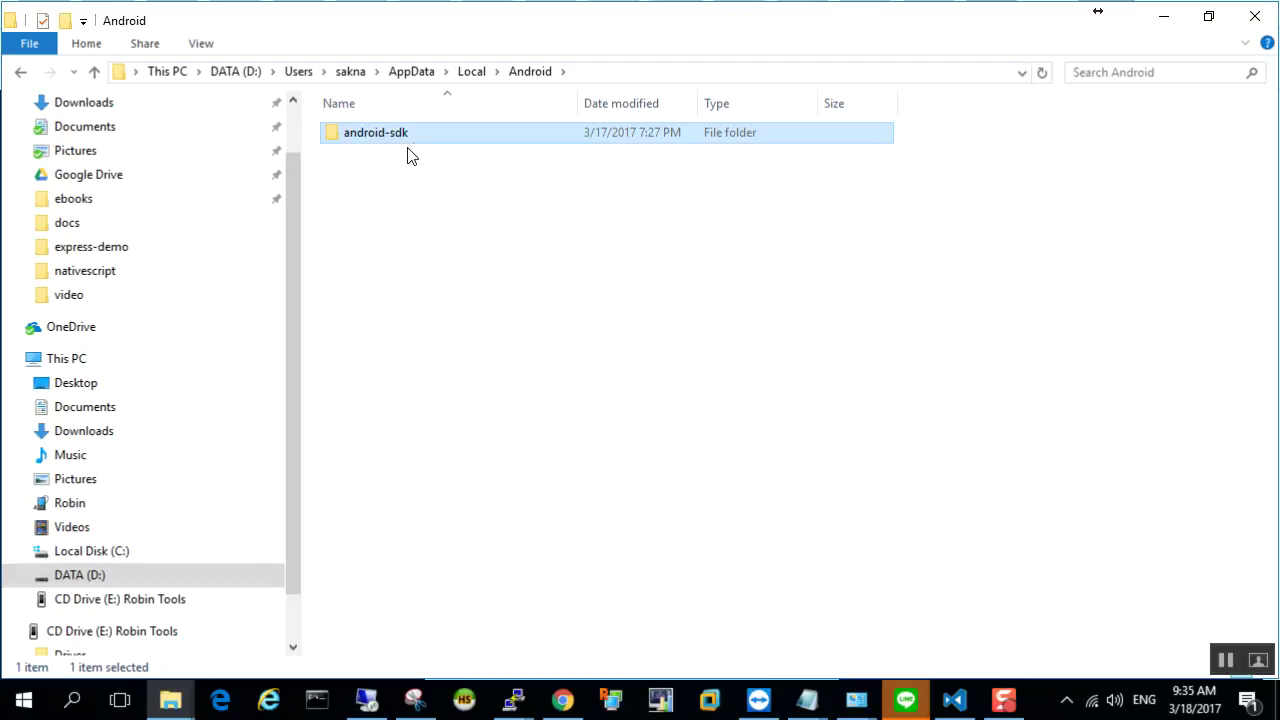
pyautogui.doubleClick(420, 140)
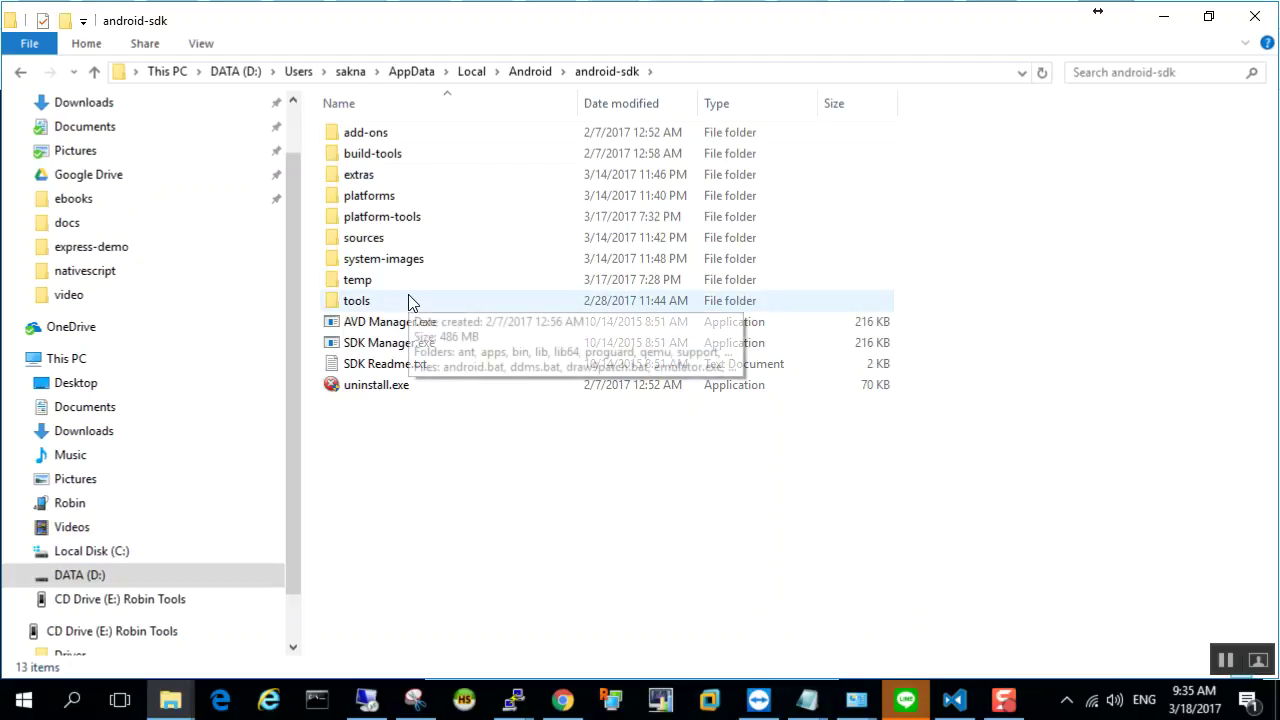
# Open the SDK's tools folder and run android.bat to launch the Android SDK Manager.
pyautogui.click(410, 301)
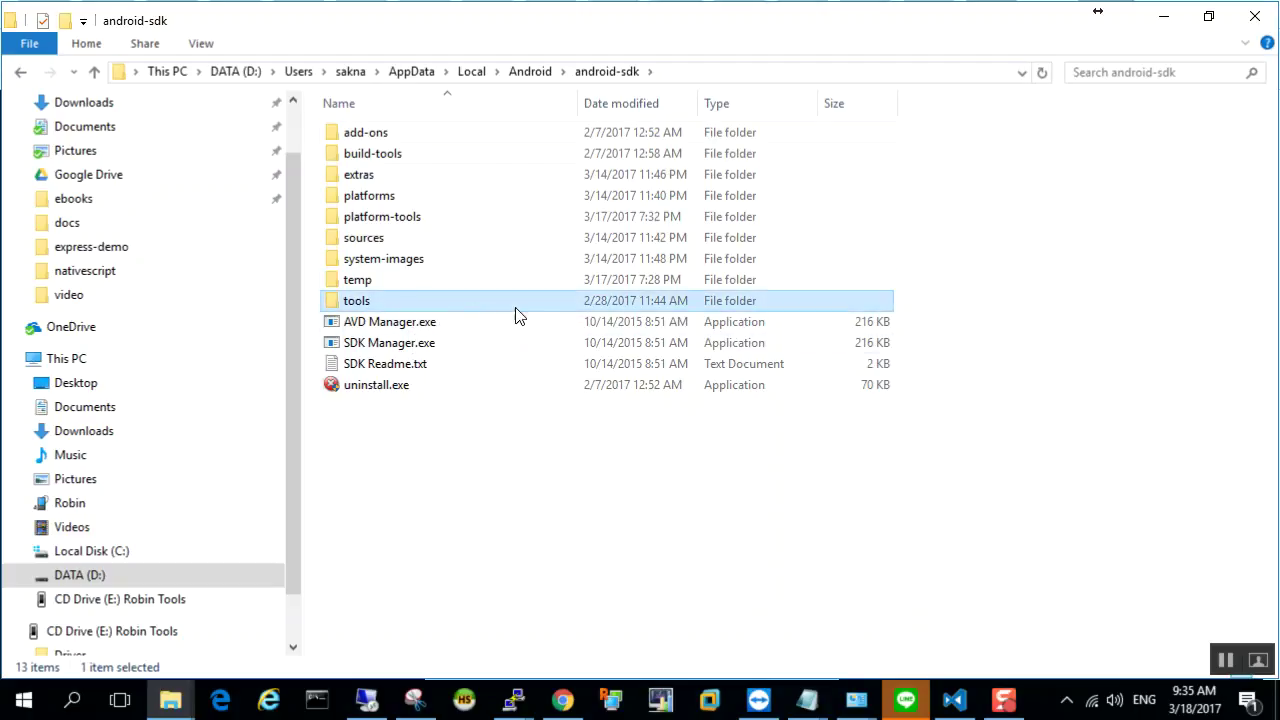
pyautogui.click(395, 346)
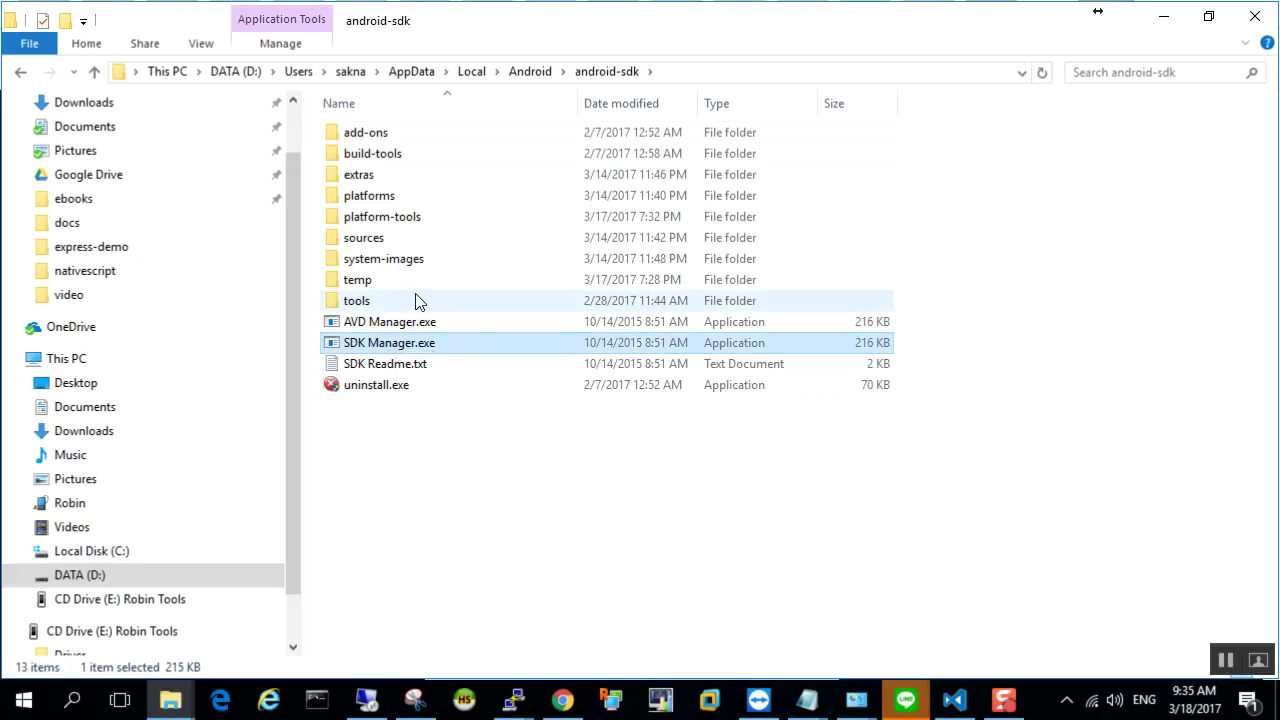
pyautogui.click(395, 303)
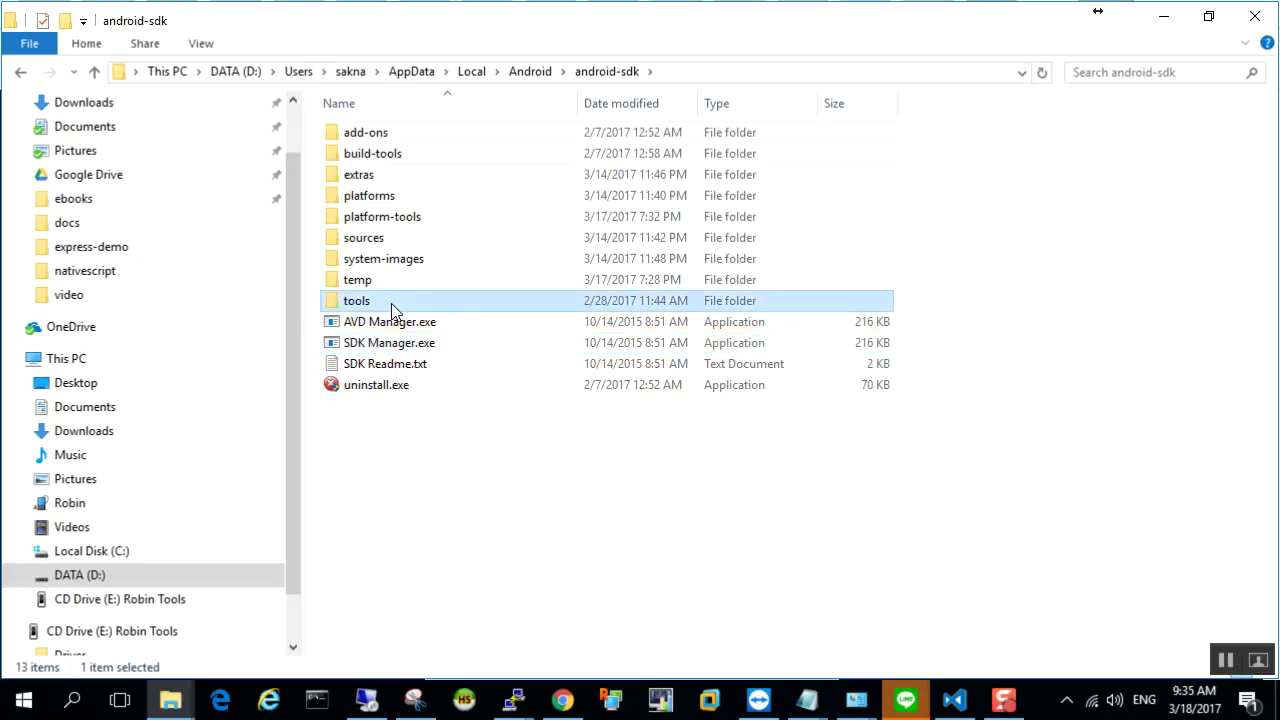
pyautogui.doubleClick(476, 305)
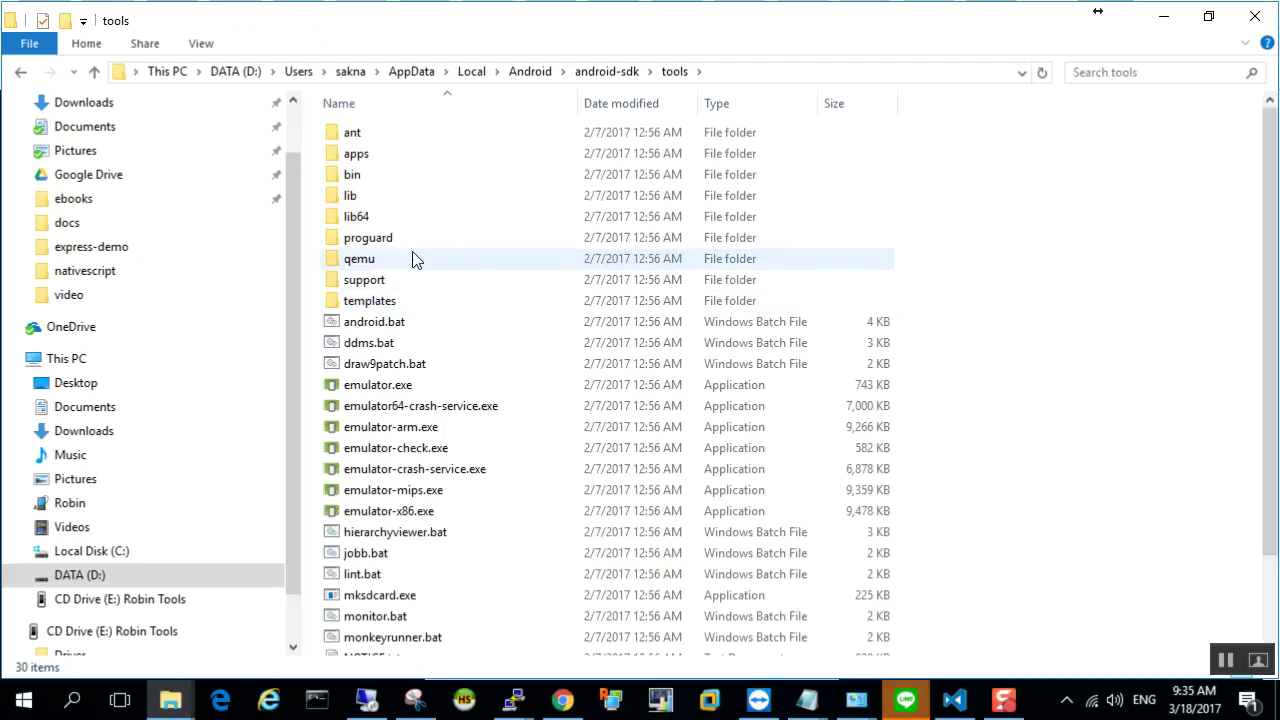
pyautogui.click(418, 326)
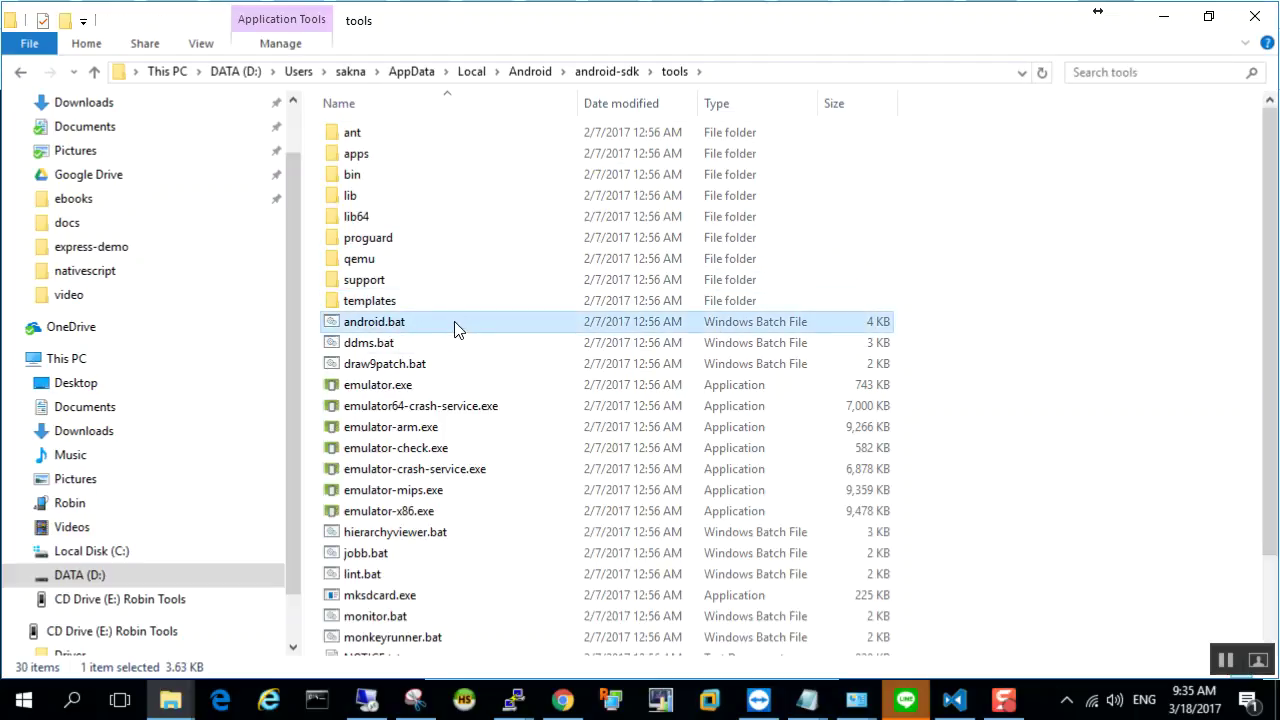
pyautogui.doubleClick(459, 322)
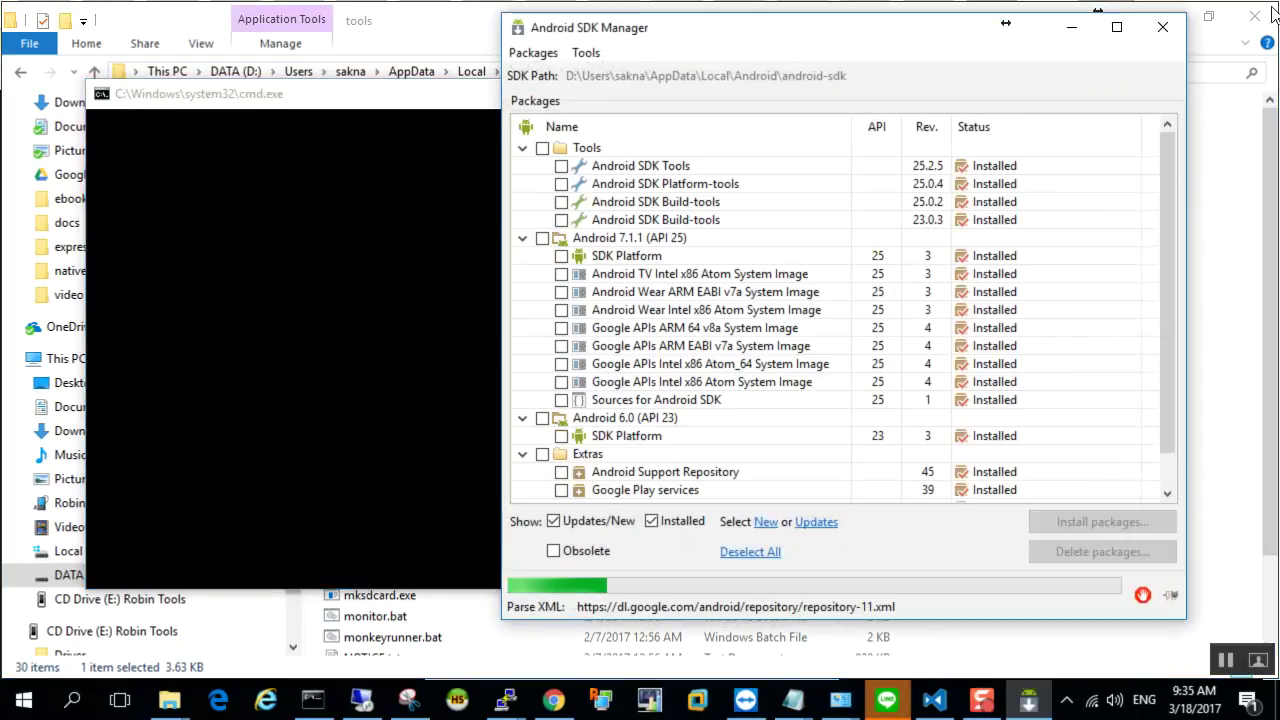
# Examine the installation status of Google Play services and Google Repository in the Extras group of the SDK Manager.
pyautogui.moveTo(891, 28); pyautogui.dragTo(700, 21)
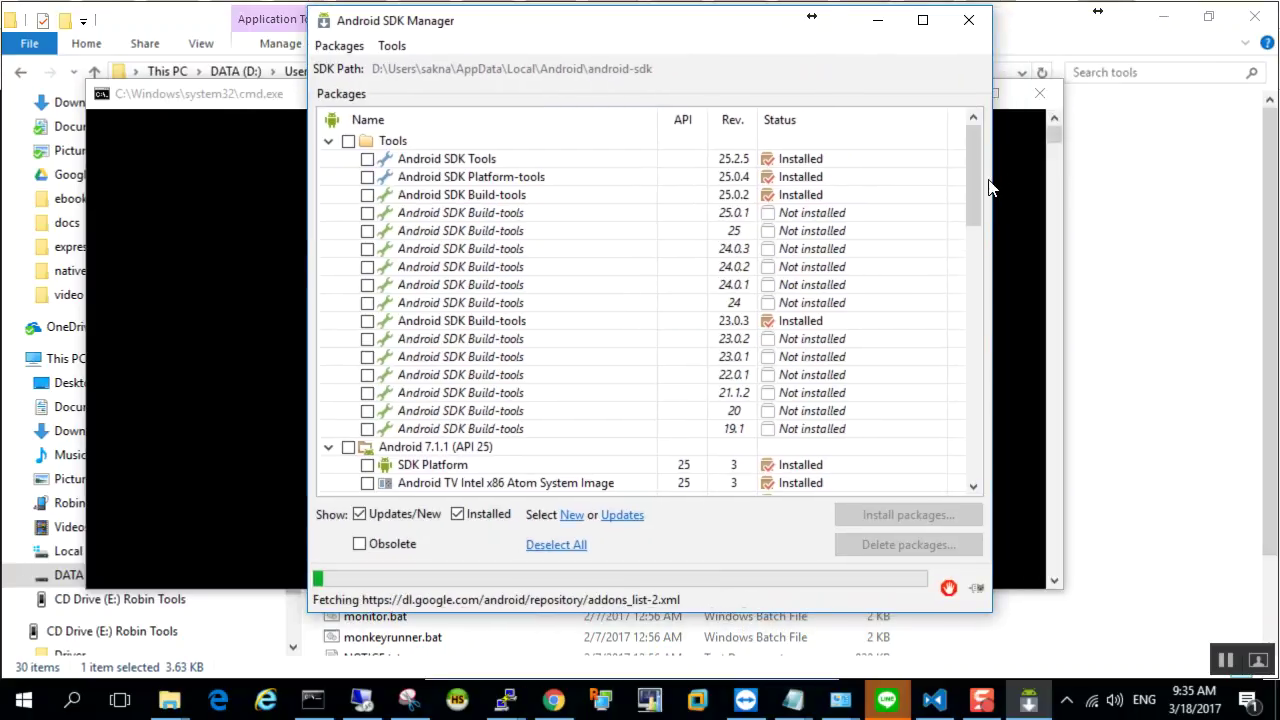
pyautogui.moveTo(976, 179); pyautogui.dragTo(935, 487)
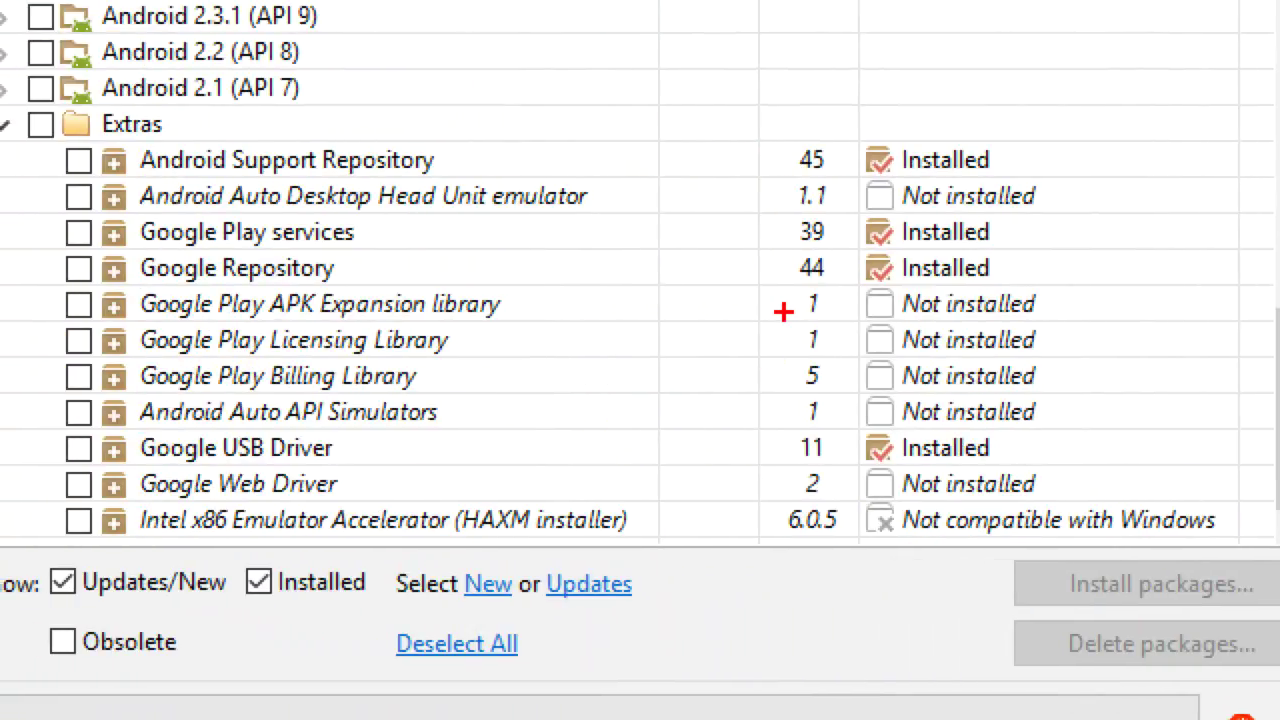
pyautogui.moveTo(140, 246); pyautogui.dragTo(356, 244)
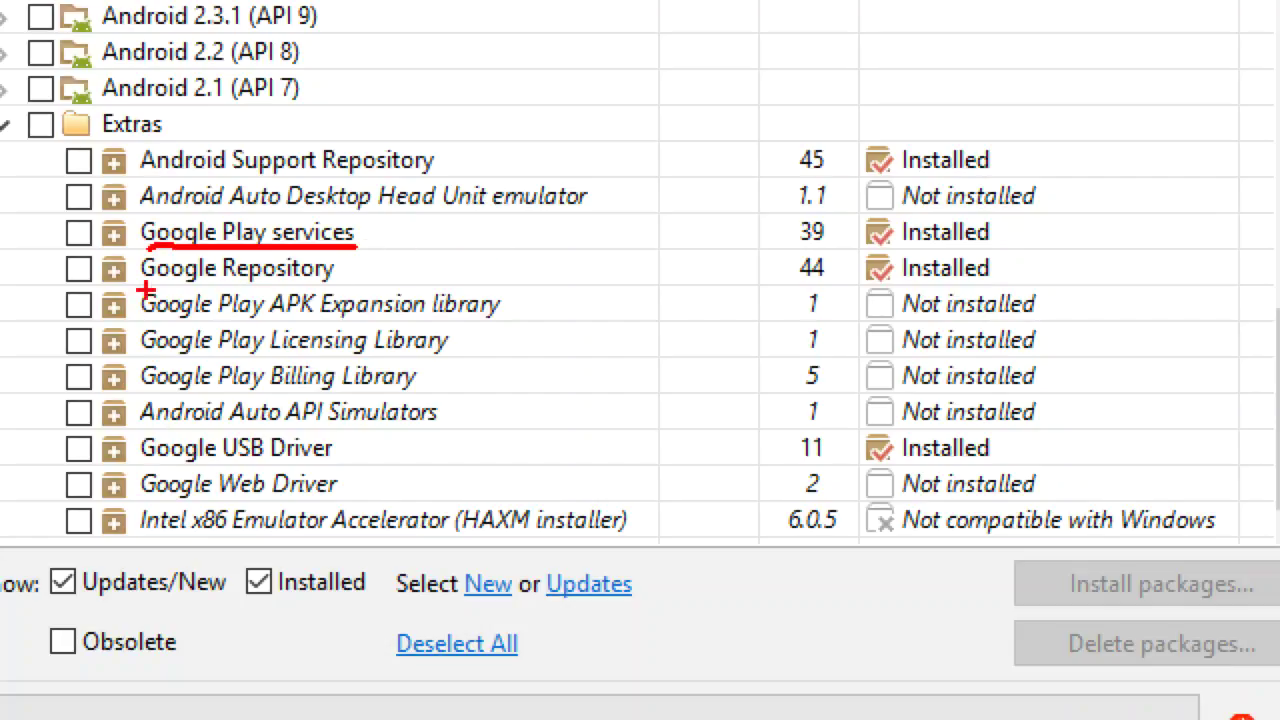
pyautogui.moveTo(137, 287); pyautogui.dragTo(146, 240)
pyautogui.moveTo(135, 290)
pyautogui.mouseDown()
pyautogui.moveTo(348, 294)
pyautogui.moveTo(362, 274)
pyautogui.moveTo(356, 242)
pyautogui.mouseUp()
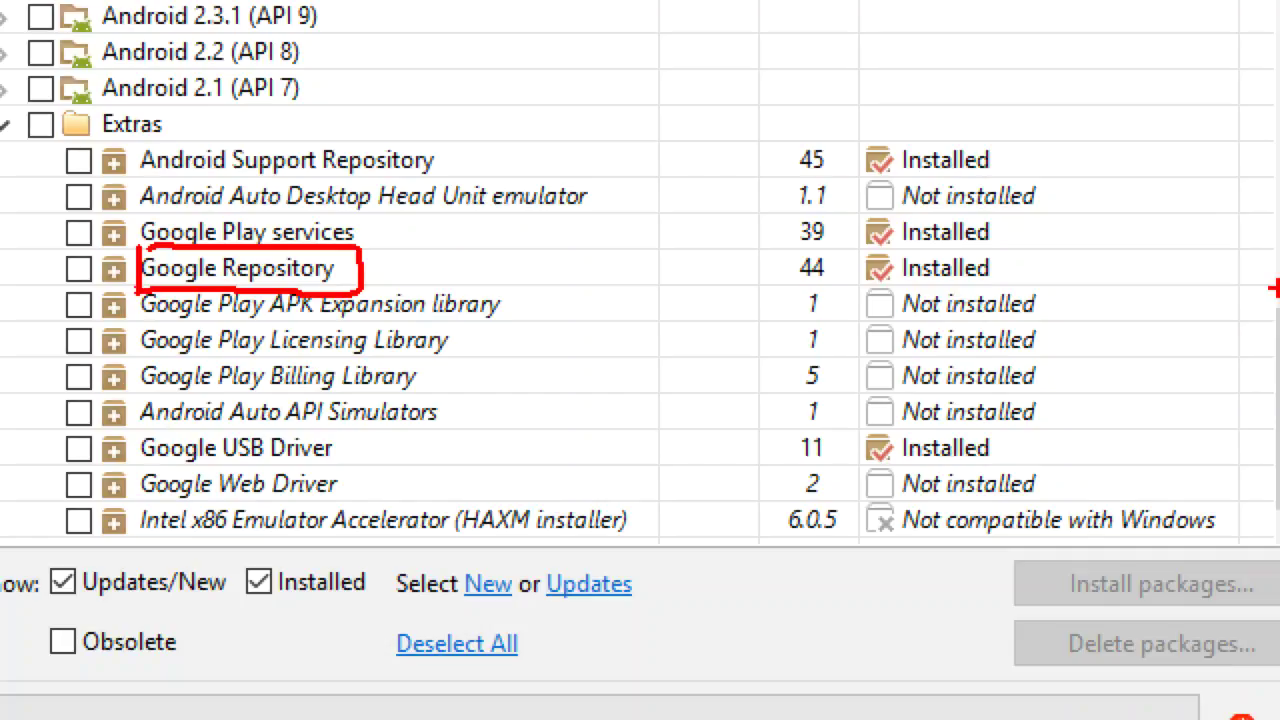
pyautogui.moveTo(1068, 604); pyautogui.dragTo(1254, 604)
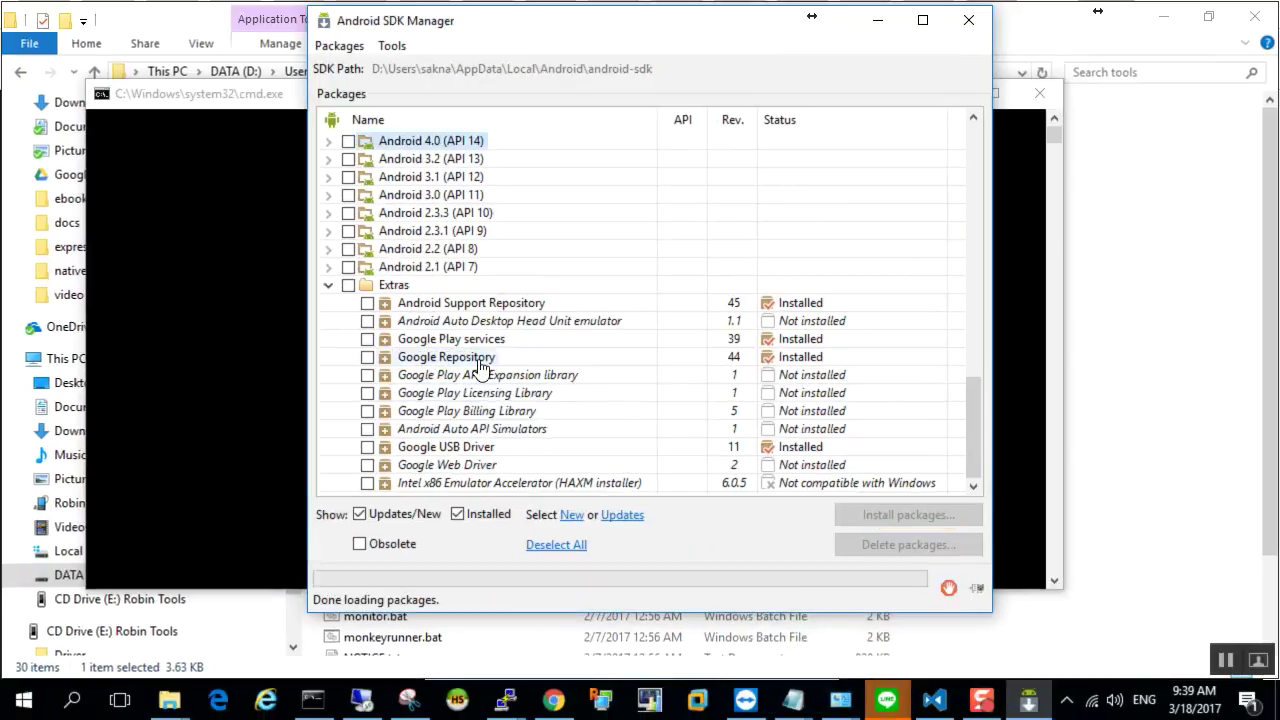
# Minimize the SDK Manager and its console window, and switch to Chrome to view the mirrored Groceries map.
pyautogui.click(871, 23)
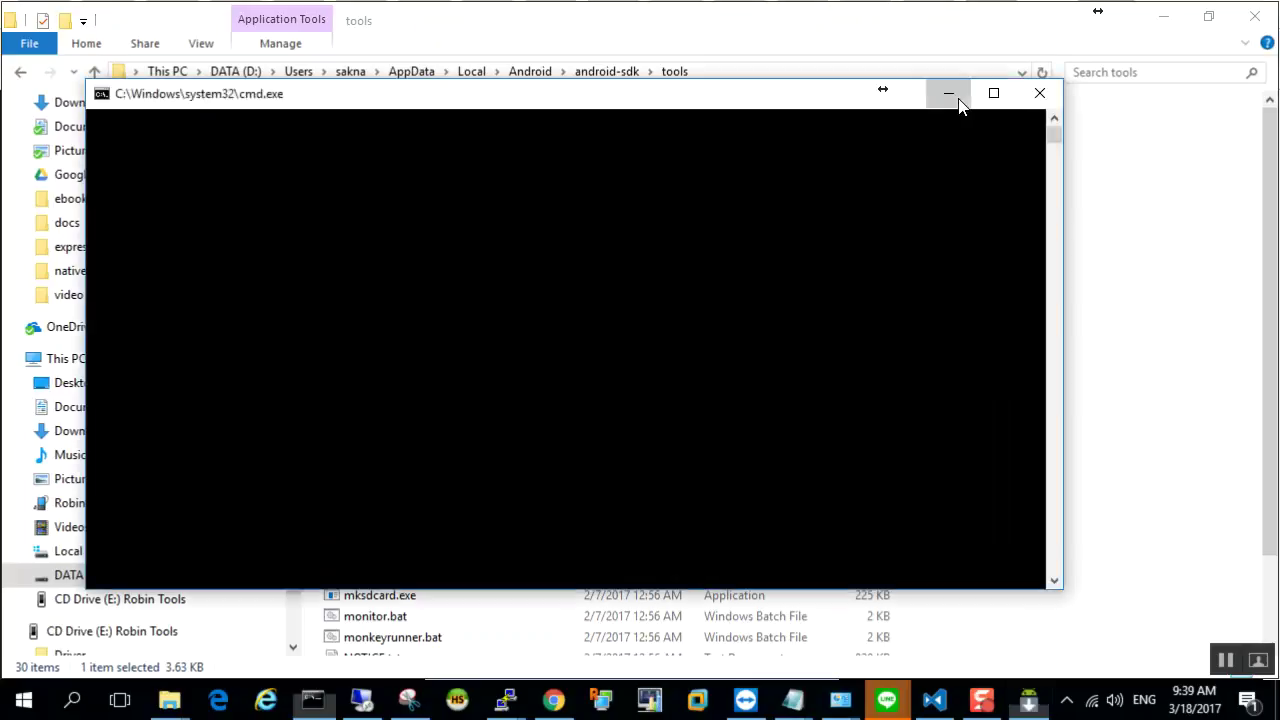
pyautogui.click(949, 93)
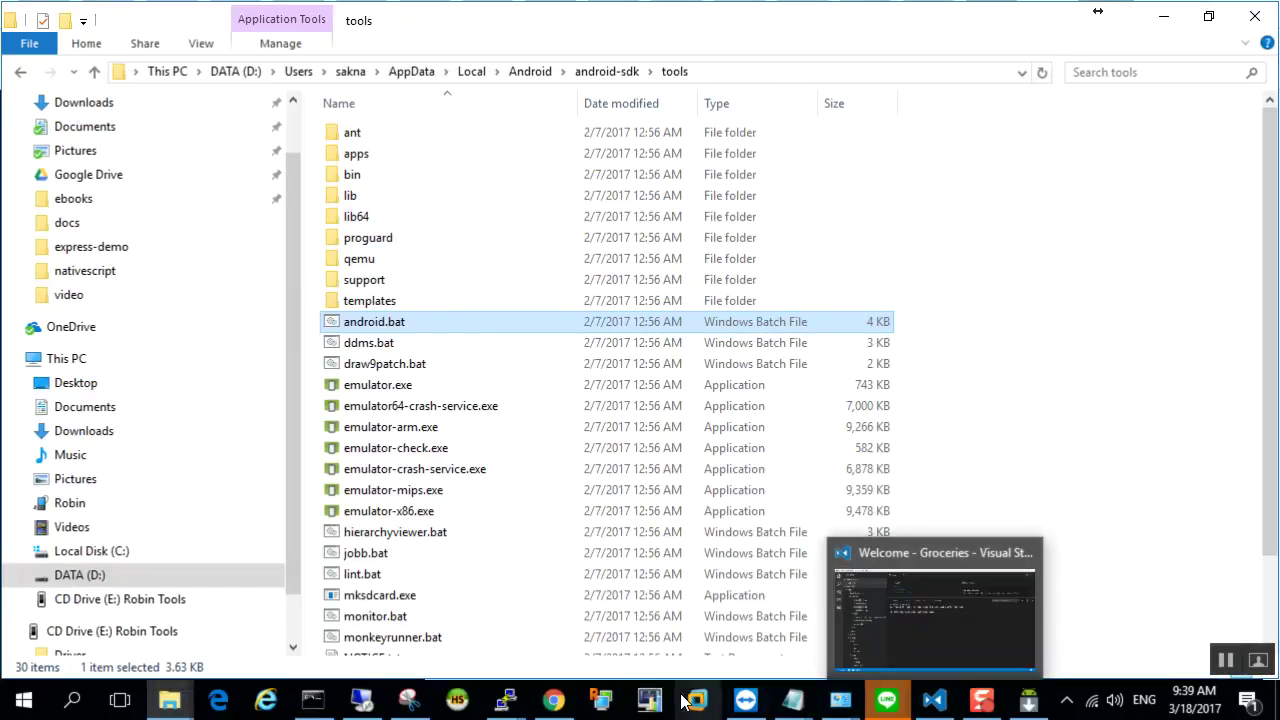
pyautogui.click(553, 700)
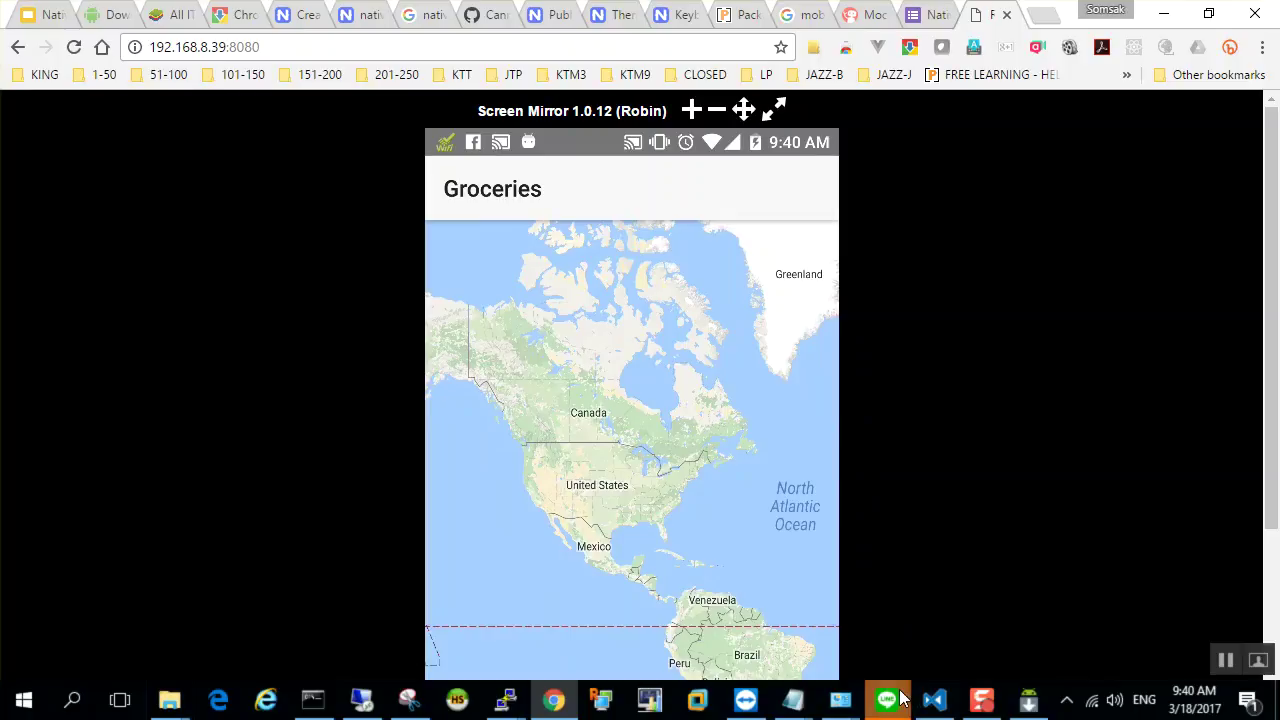
# Switch back to File Explorer and open the project folder D:\project\nativescript\Groceries.
pyautogui.moveTo(186, 700)
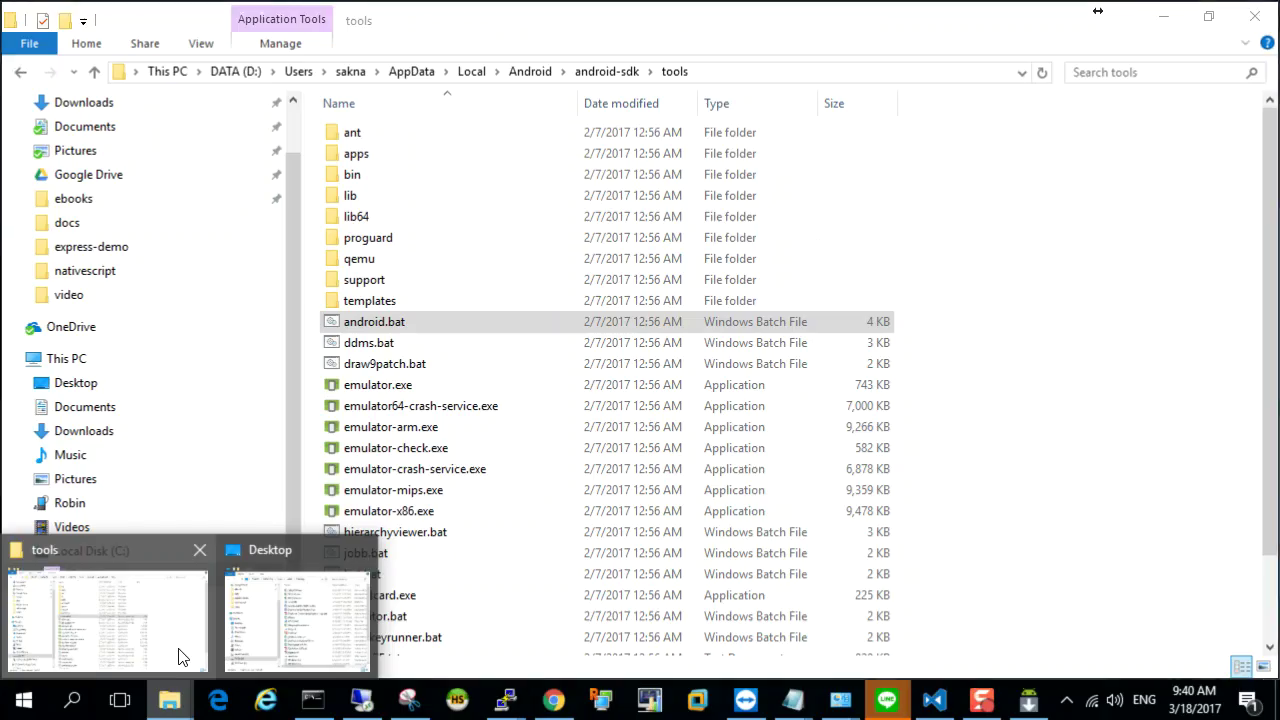
pyautogui.click(180, 657)
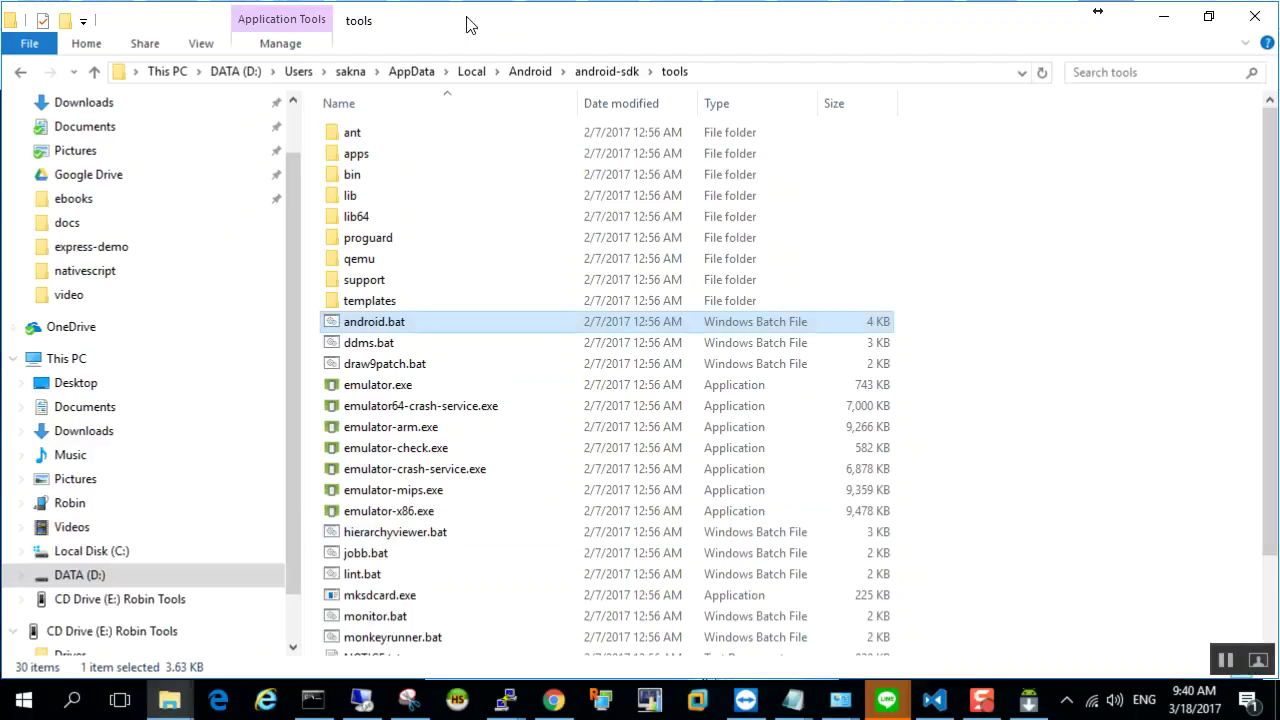
pyautogui.click(241, 67)
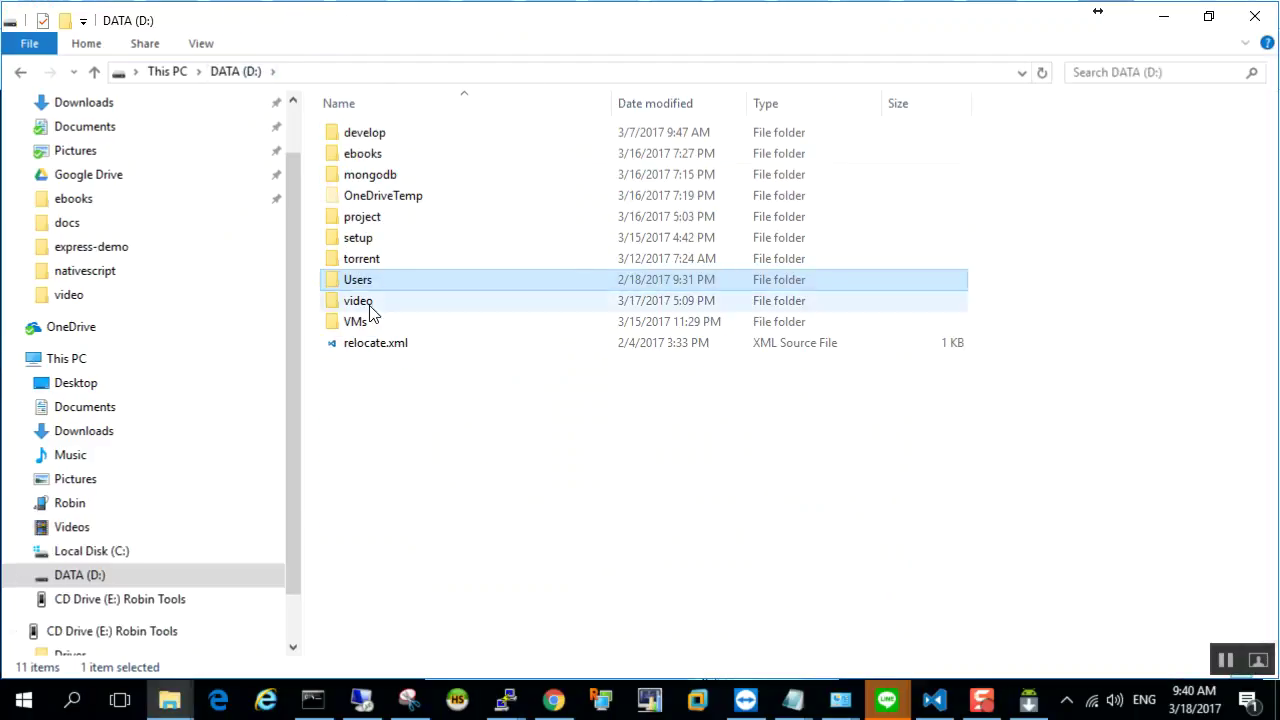
pyautogui.click(414, 141)
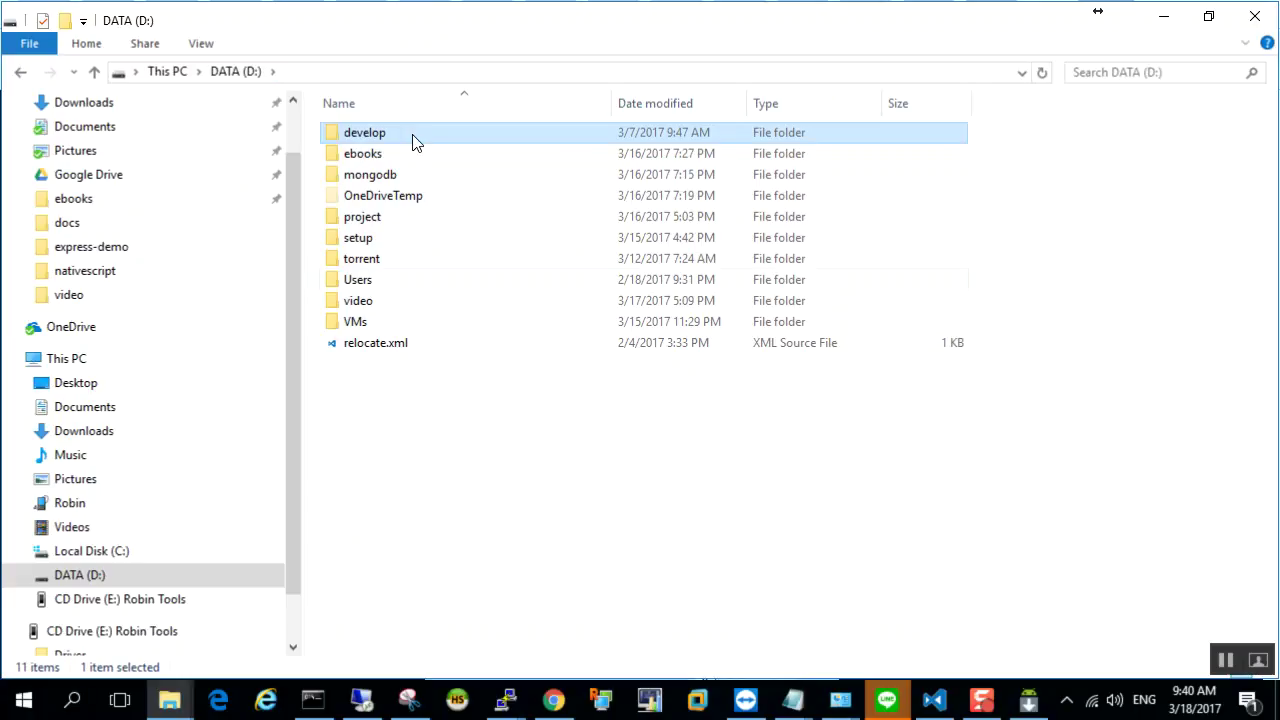
pyautogui.doubleClick(390, 218)
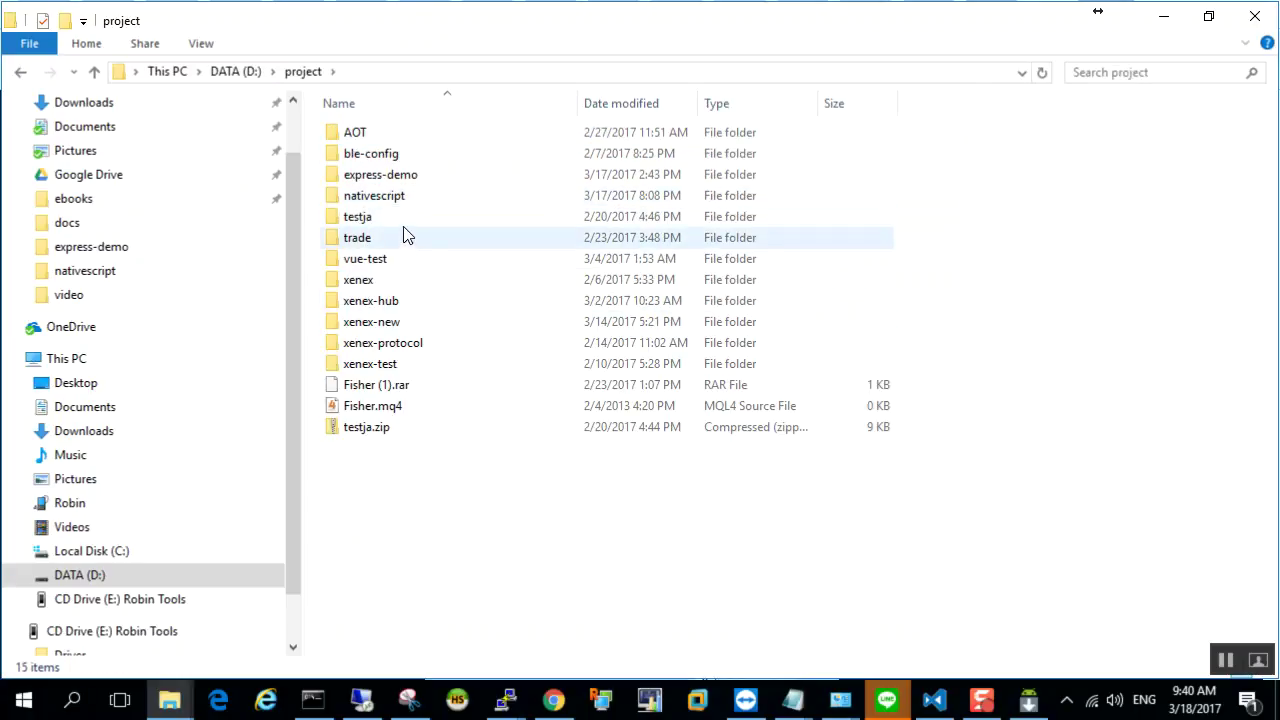
pyautogui.click(408, 202)
pyautogui.doubleClick(408, 202)
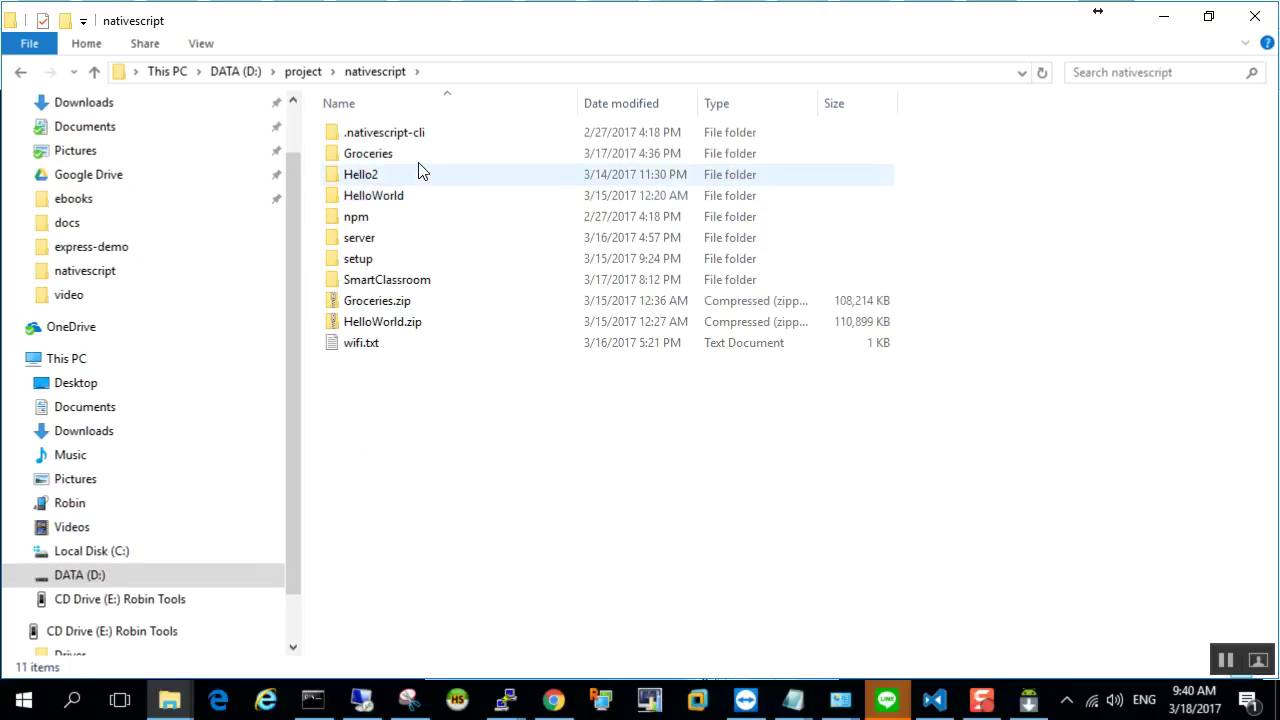
pyautogui.doubleClick(422, 158)
# Open the app\App_Resources\Android\values folder inside the Groceries project.
pyautogui.doubleClick(381, 160)
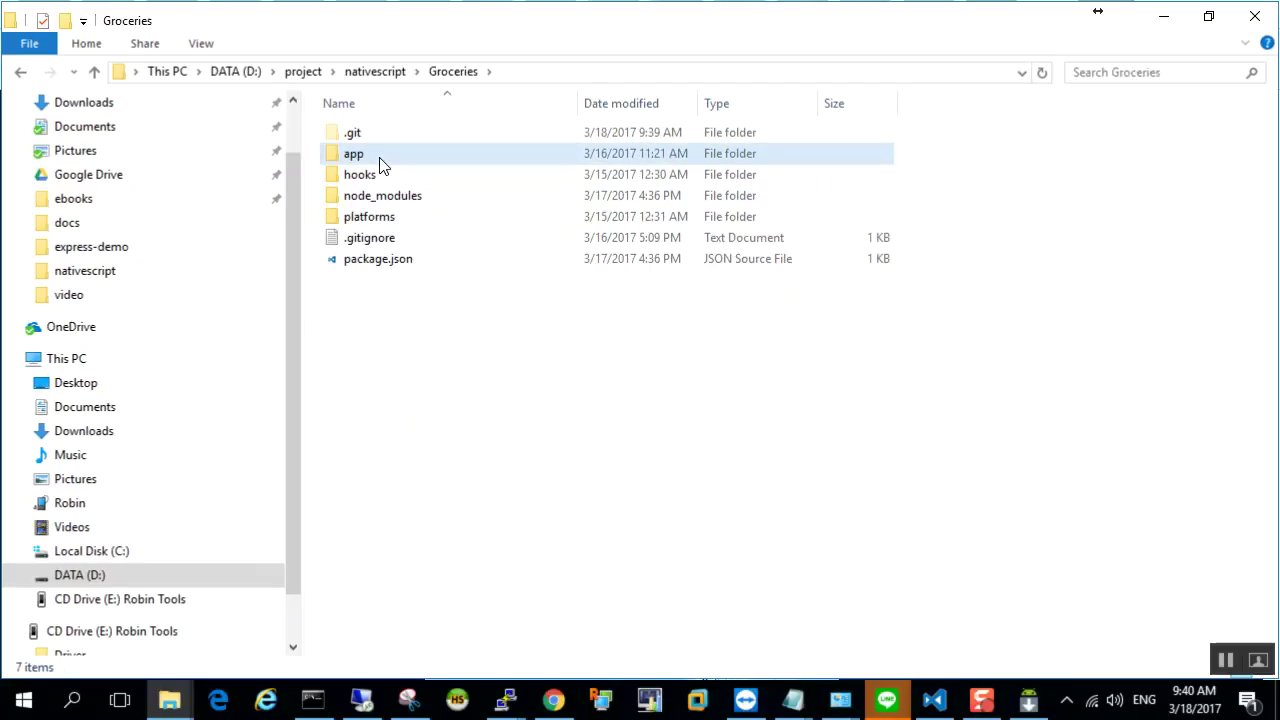
pyautogui.click(415, 143)
pyautogui.doubleClick(415, 143)
pyautogui.click(403, 140)
pyautogui.doubleClick(405, 140)
pyautogui.click(397, 217)
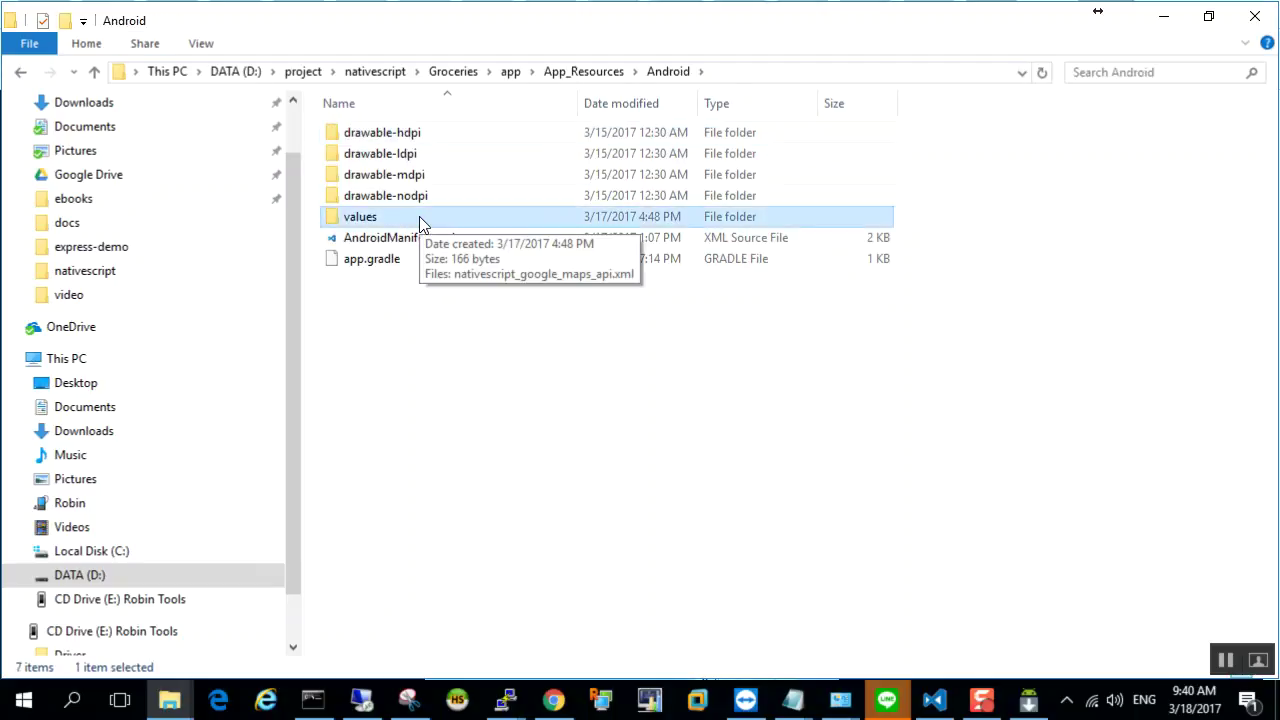
pyautogui.doubleClick(419, 216)
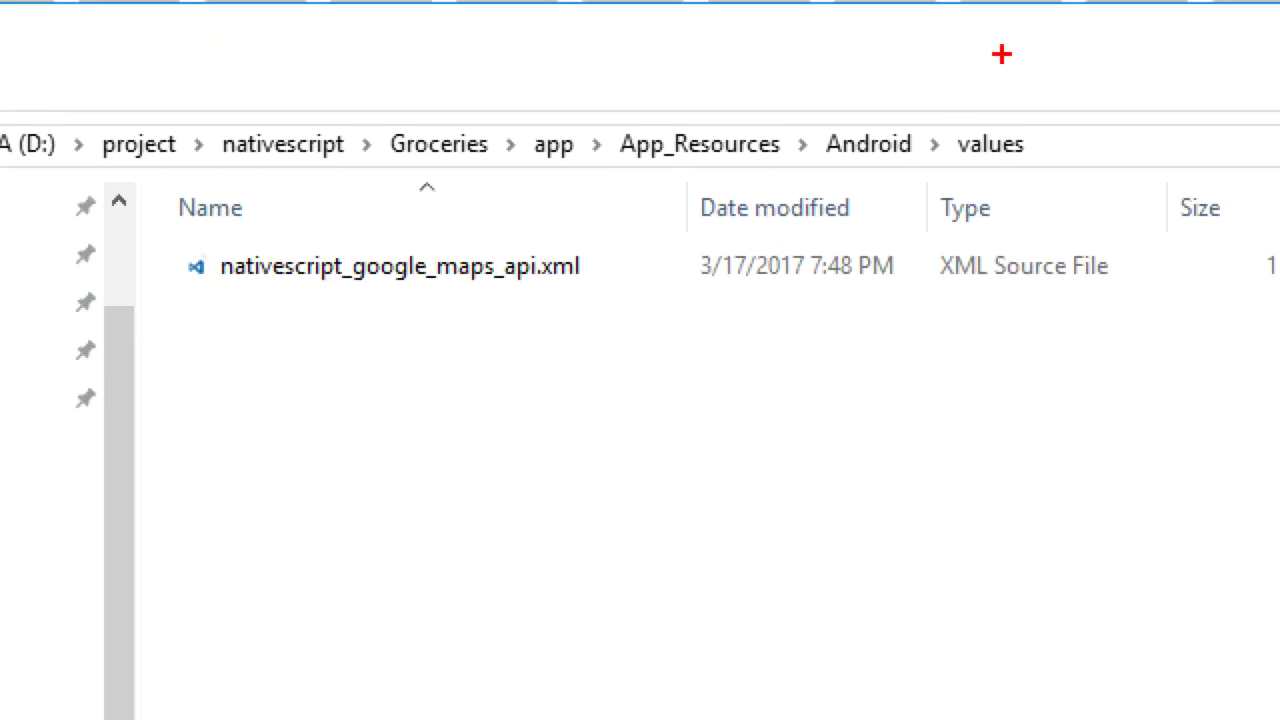
# Underline the values folder in the path and outline nativescript_google_maps_api.xml in red on the zoomed screen.
pyautogui.moveTo(956, 162); pyautogui.dragTo(1054, 168)
pyautogui.moveTo(186, 288); pyautogui.dragTo(587, 291)
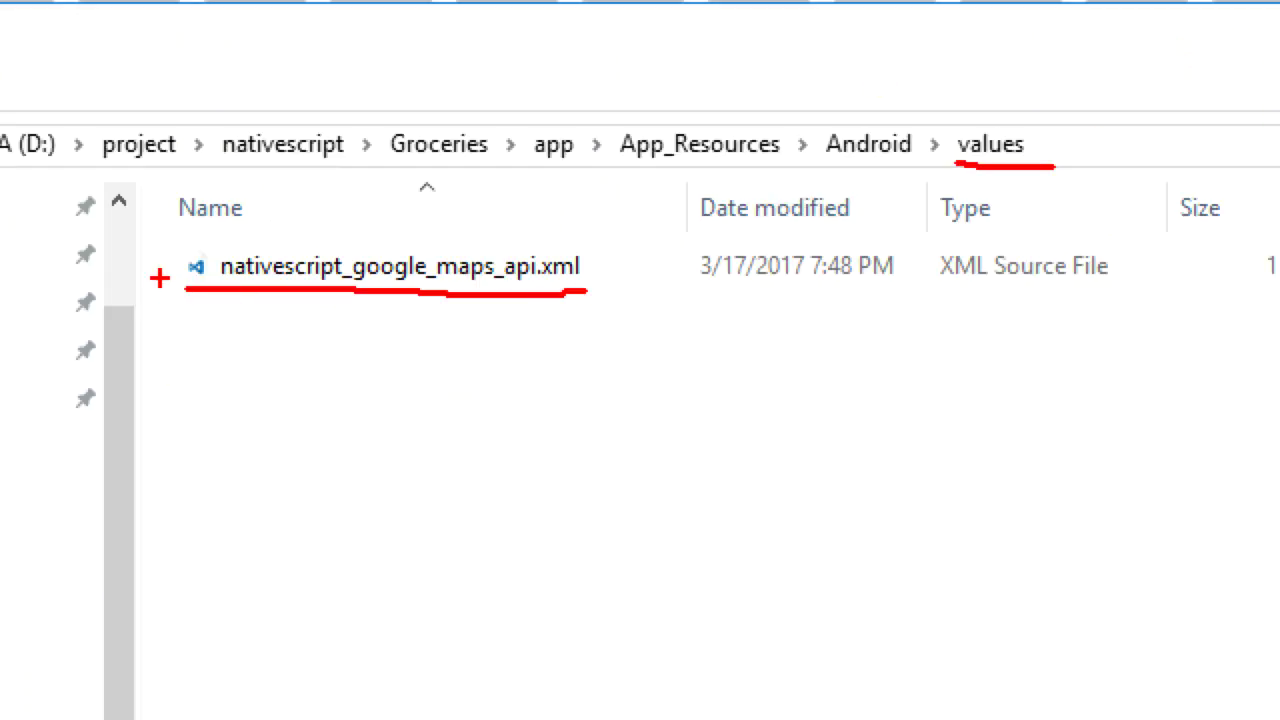
pyautogui.moveTo(167, 294)
pyautogui.mouseDown()
pyautogui.moveTo(176, 244)
pyautogui.moveTo(618, 242)
pyautogui.moveTo(606, 286)
pyautogui.moveTo(585, 292)
pyautogui.mouseUp()
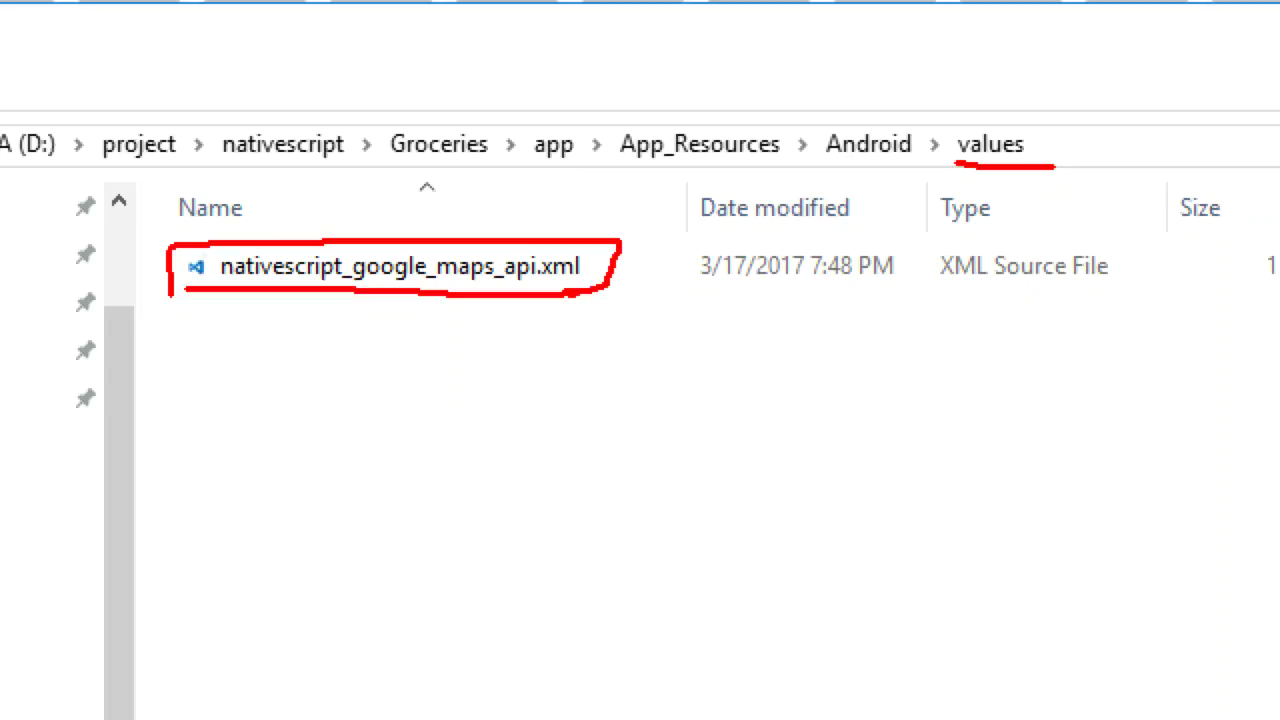
# Open nativescript_google_maps_api.xml from the values folder in Visual Studio Code.
pyautogui.click(483, 282)
pyautogui.rightClick(475, 140)
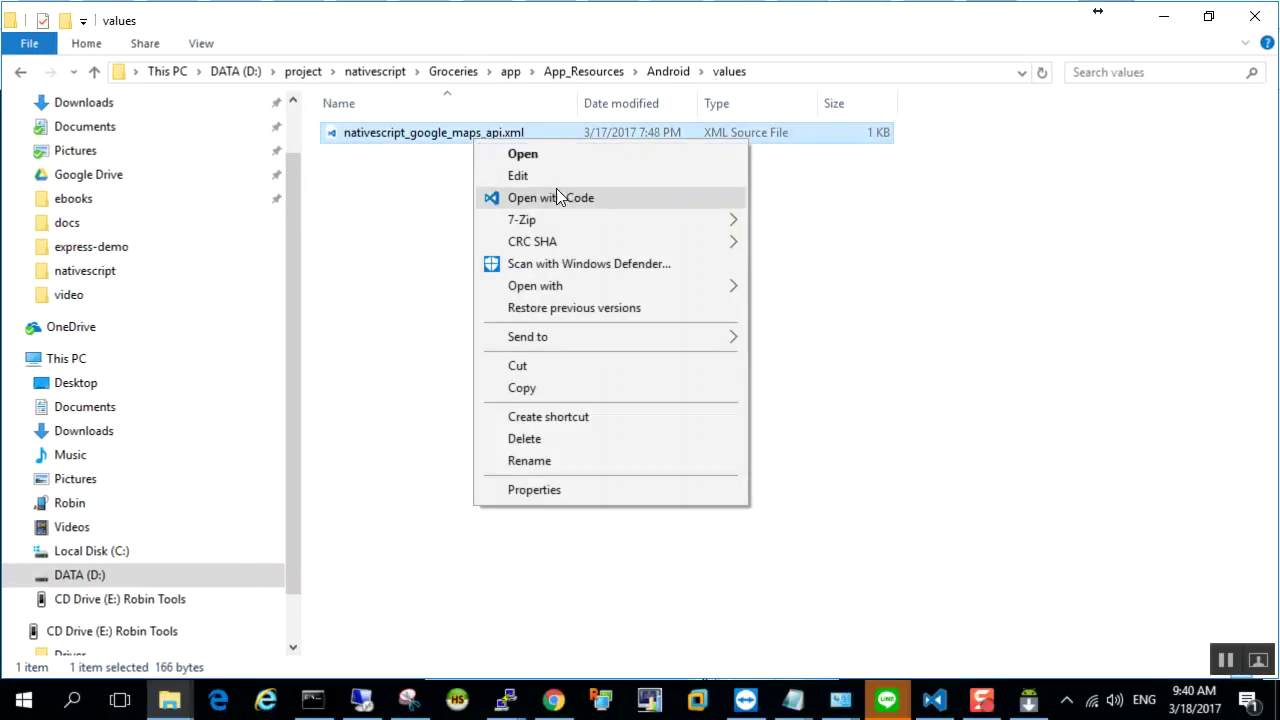
pyautogui.click(559, 196)
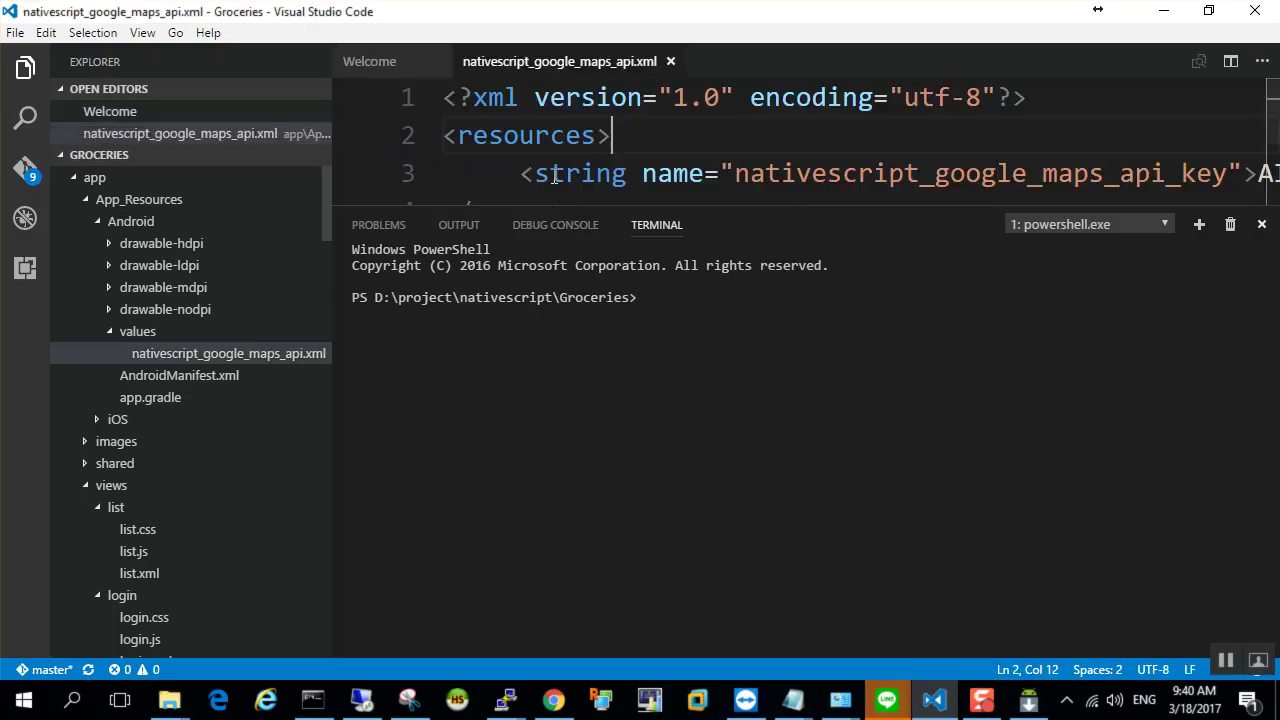
# Enlarge the editor area and examine the API key value inside the nativescript_google_maps_api_key string.
pyautogui.moveTo(611, 205); pyautogui.dragTo(611, 351)
pyautogui.click(519, 173)
pyautogui.moveTo(519, 173); pyautogui.dragTo(1183, 173)
pyautogui.moveTo(840, 345); pyautogui.dragTo(1228, 346)
pyautogui.moveTo(516, 173); pyautogui.dragTo(1106, 178)
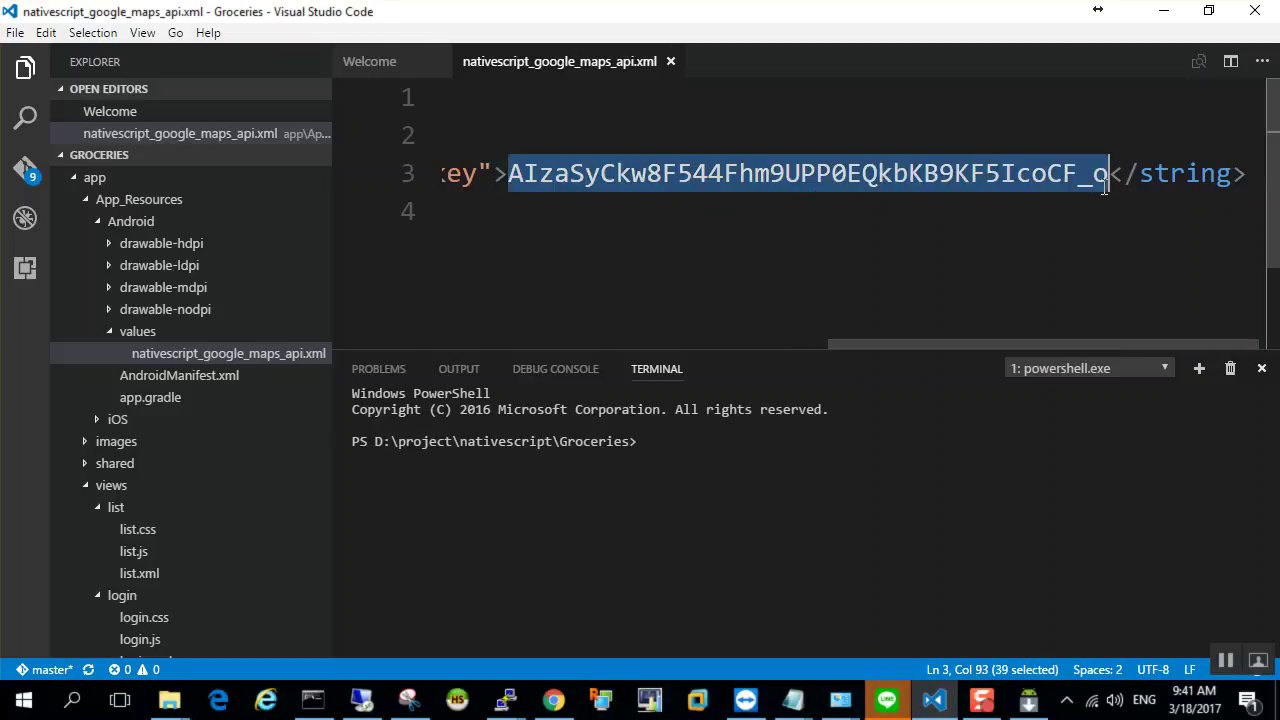
pyautogui.click(966, 240)
pyautogui.moveTo(709, 342); pyautogui.dragTo(629, 343)
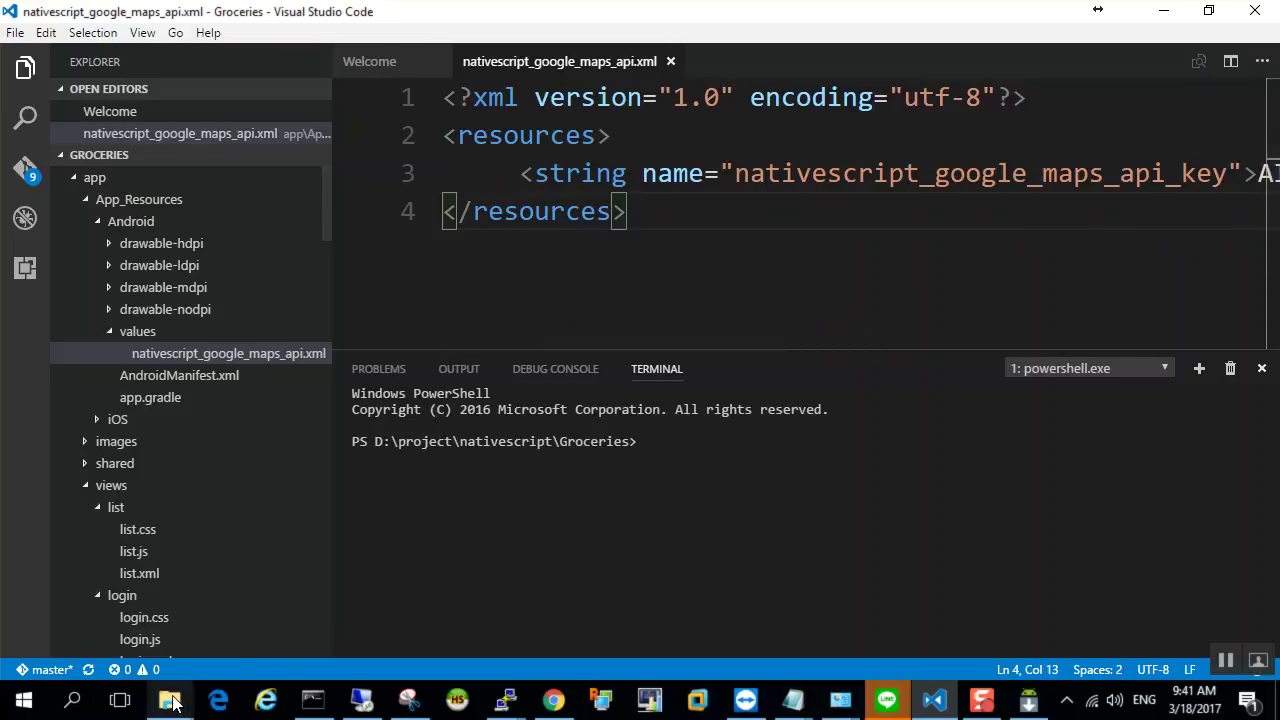
# Switch back to File Explorer and inspect the values folder and its location inside App_Resources\Android.
pyautogui.moveTo(184, 702)
pyautogui.click(183, 650)
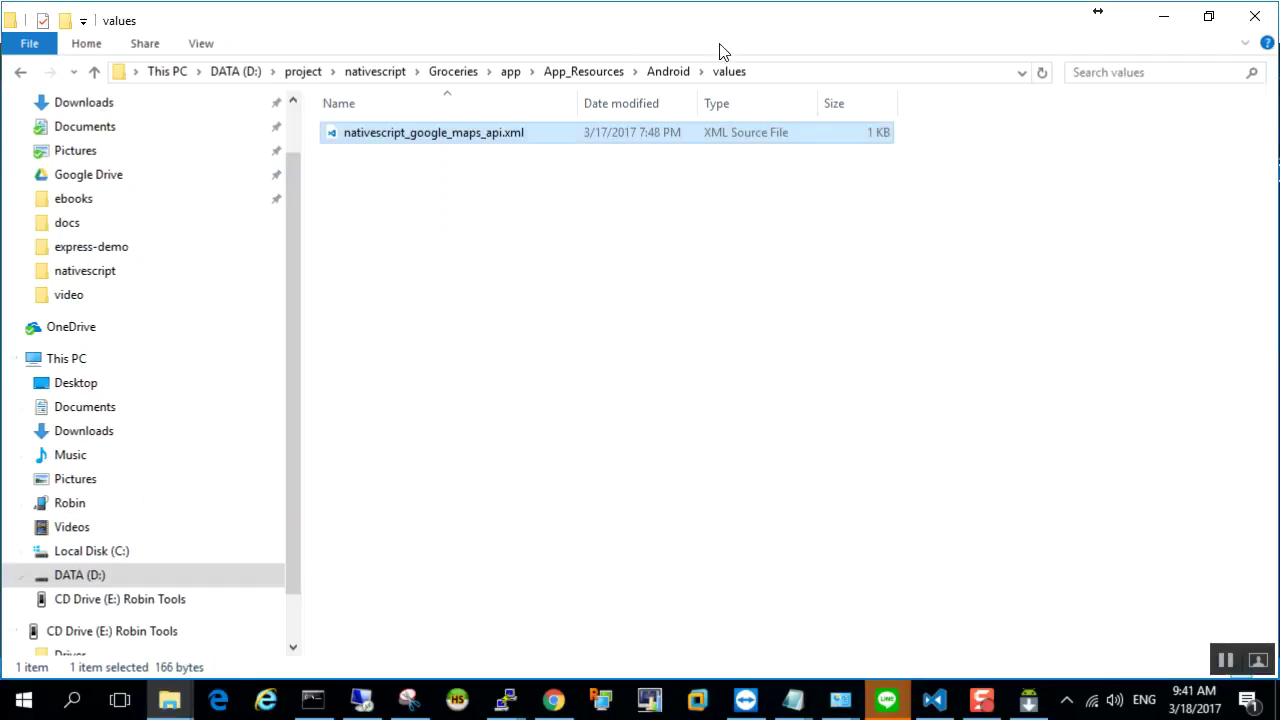
pyautogui.click(668, 76)
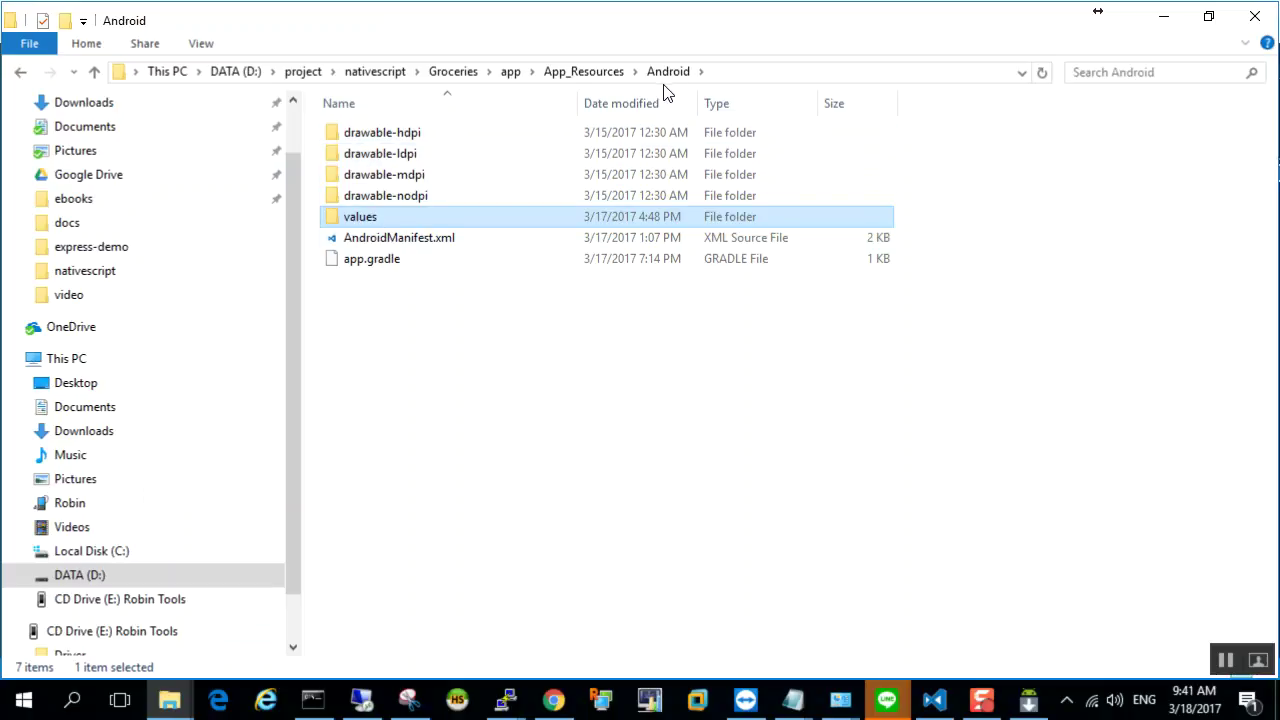
pyautogui.doubleClick(372, 214)
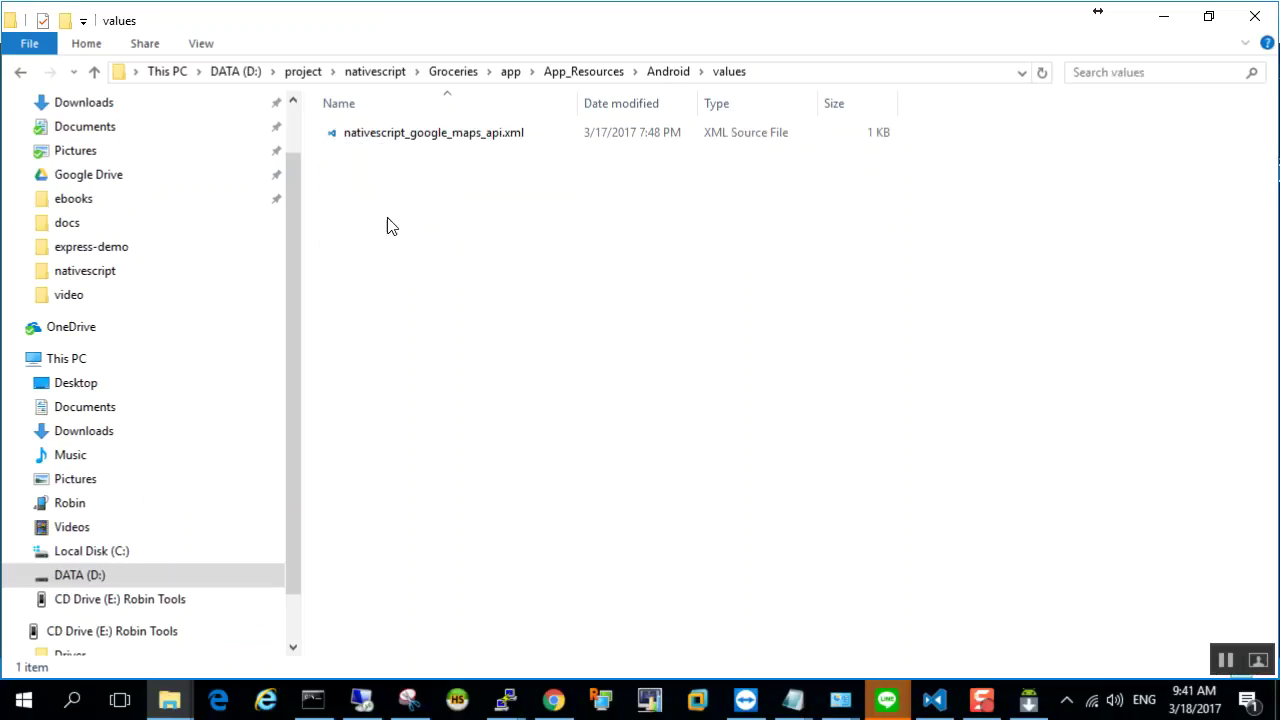
pyautogui.click(664, 74)
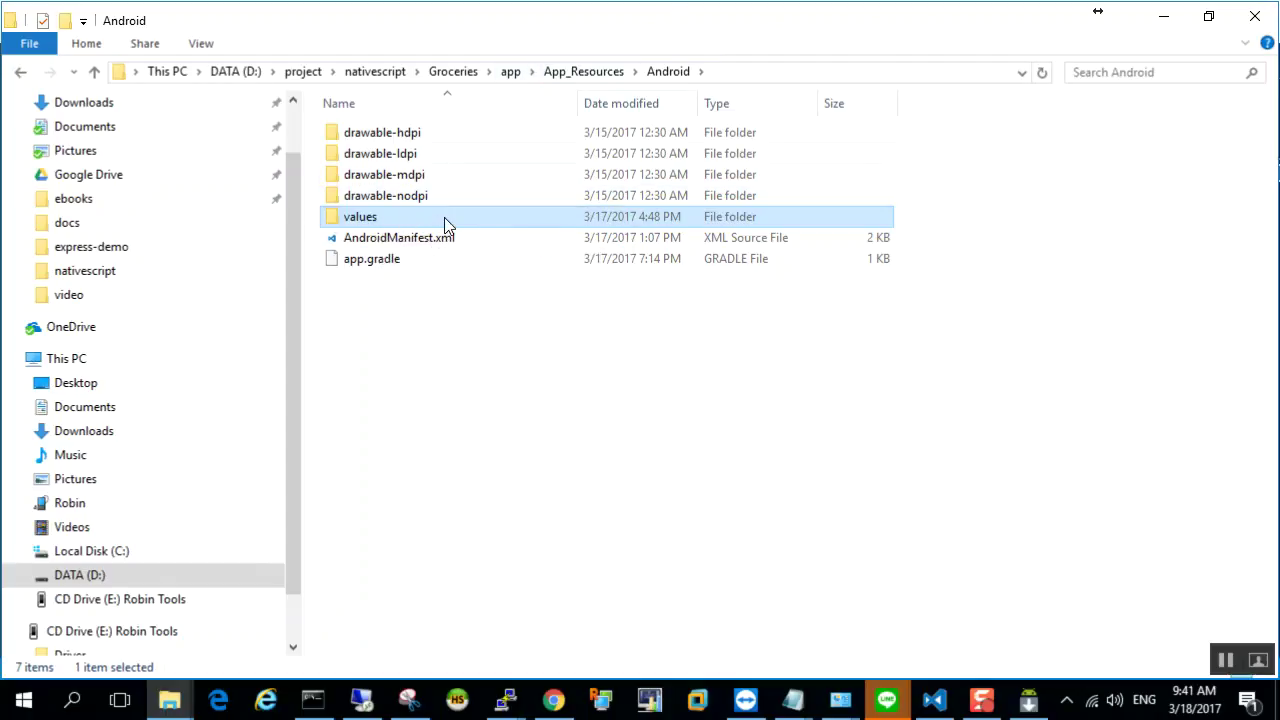
pyautogui.press('F2')
pyautogui.press('Escape')
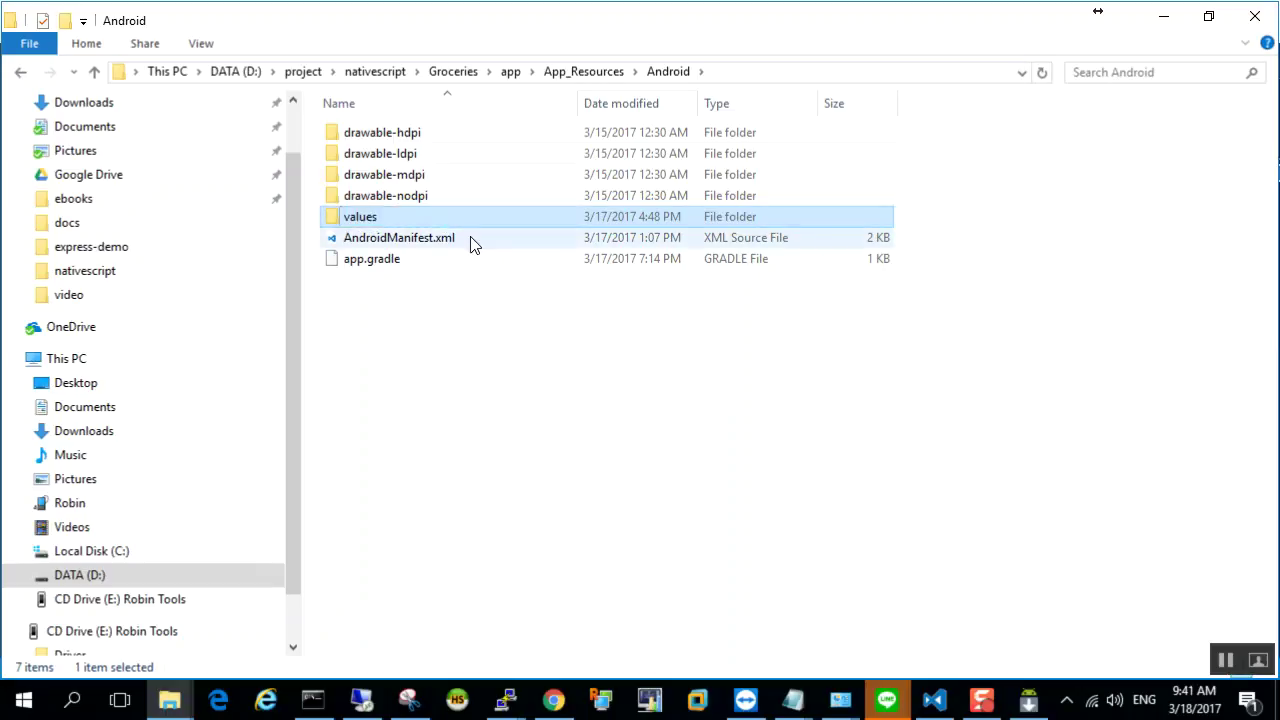
# Open platforms\android\src\main\res in the Groceries project and mark its path and the values folder in red on the zoomed screen.
pyautogui.click(508, 73)
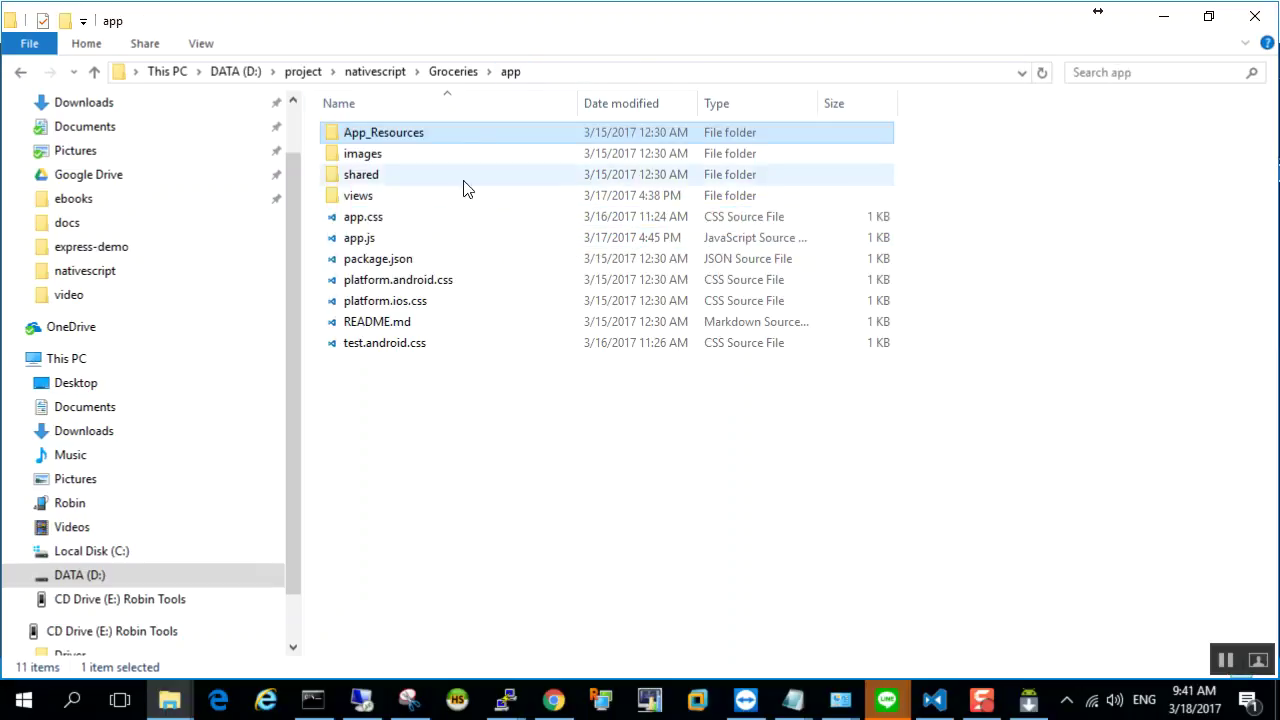
pyautogui.click(453, 72)
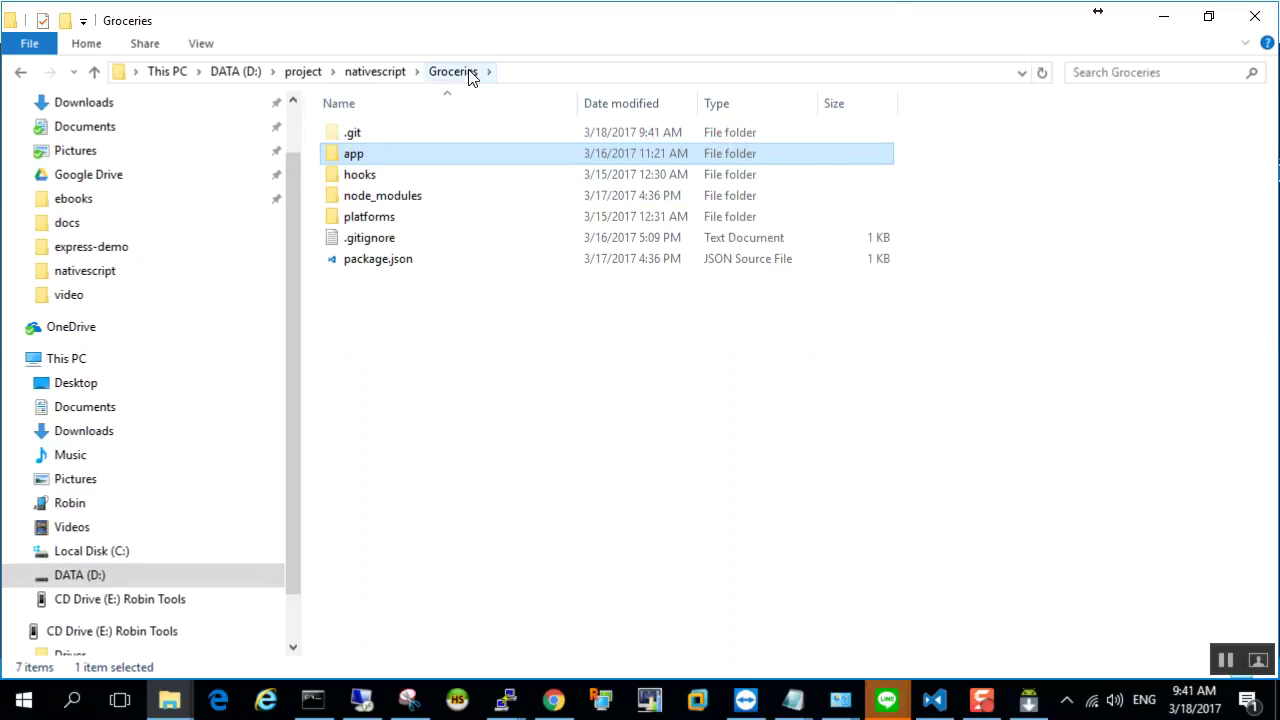
pyautogui.doubleClick(415, 216)
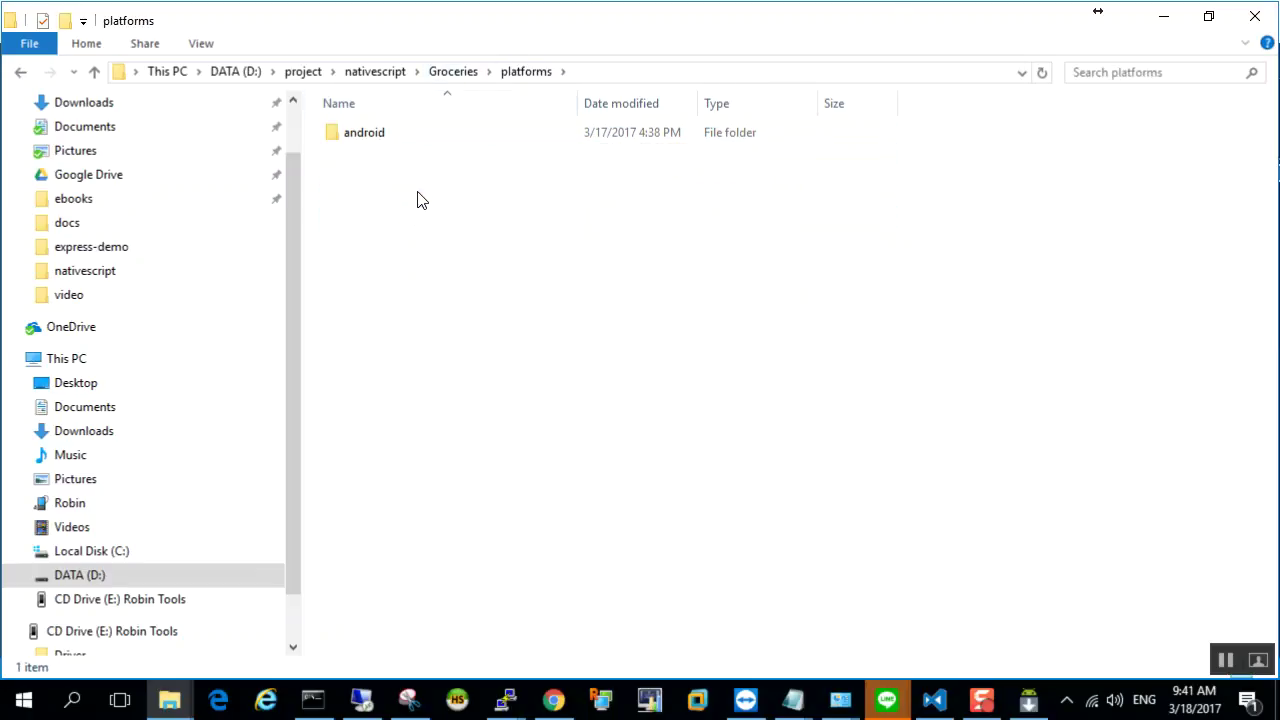
pyautogui.doubleClick(407, 135)
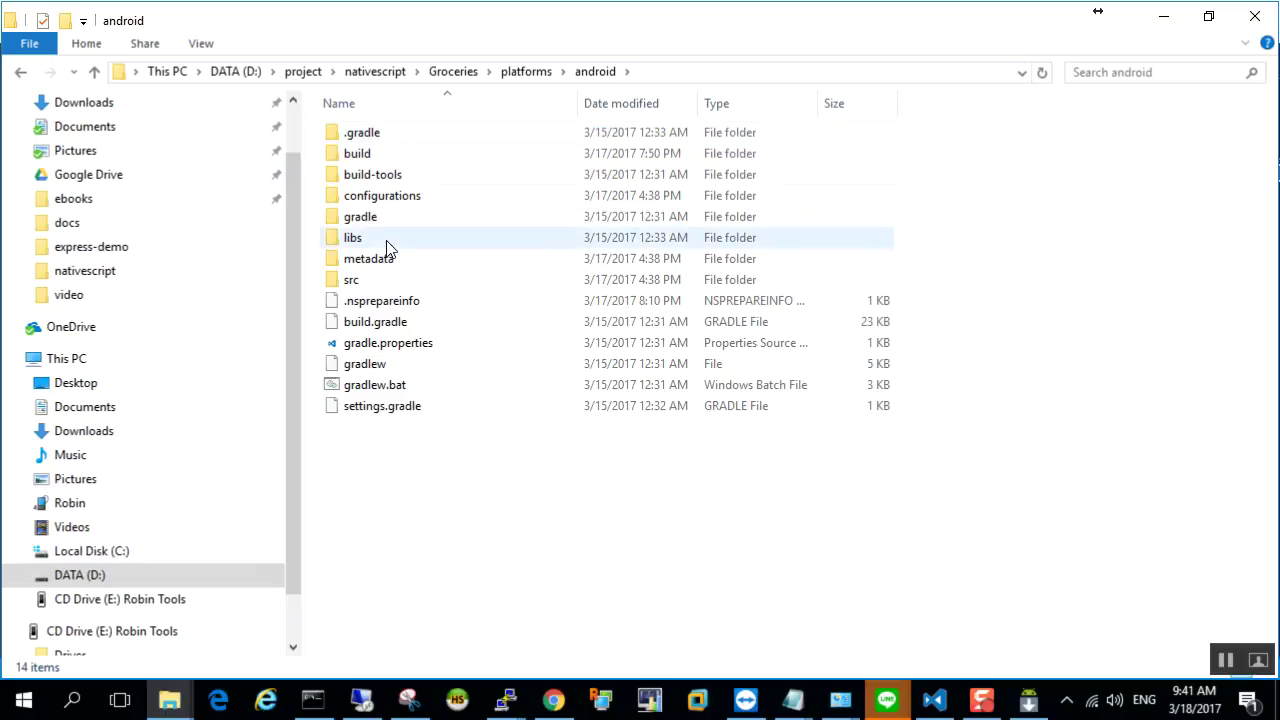
pyautogui.doubleClick(374, 283)
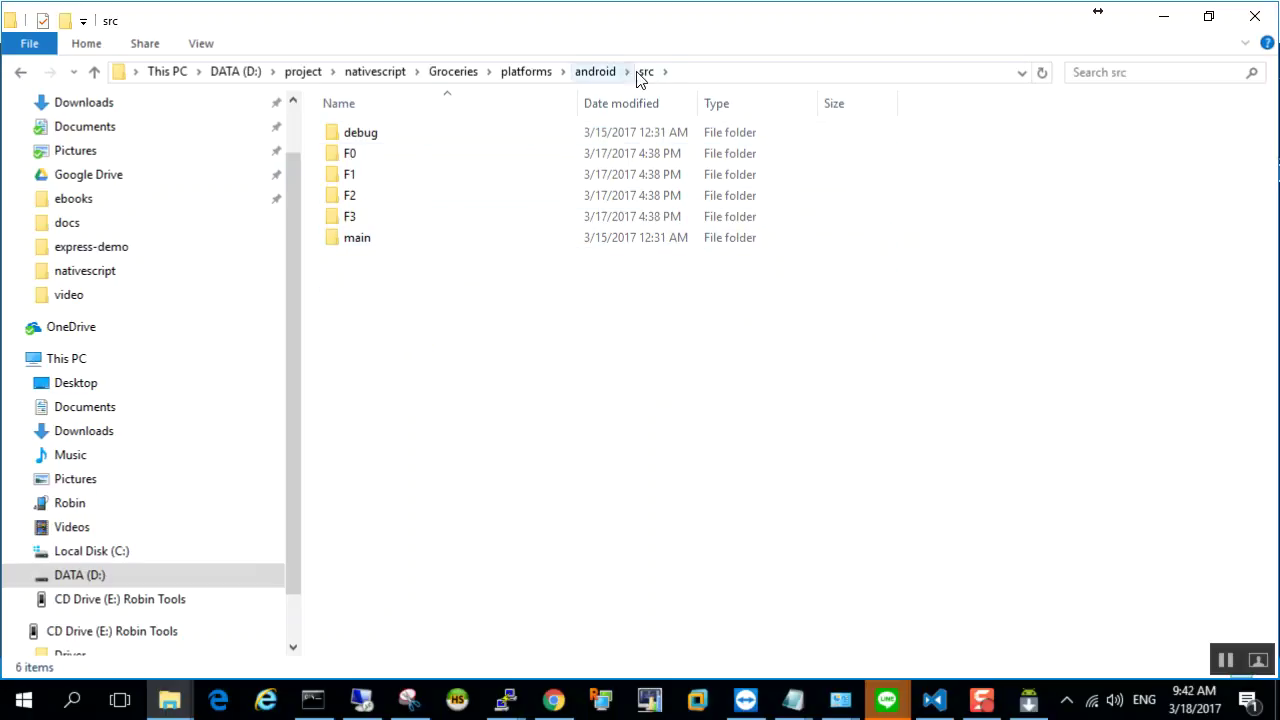
pyautogui.doubleClick(471, 240)
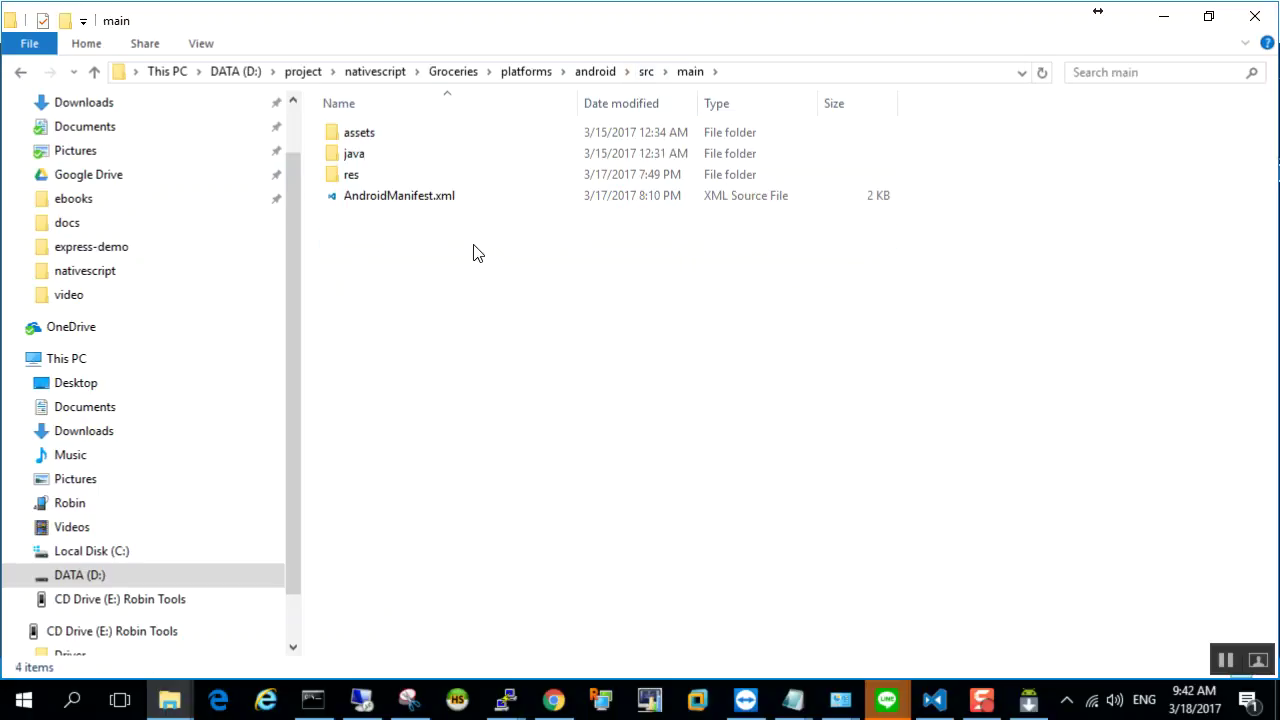
pyautogui.doubleClick(367, 188)
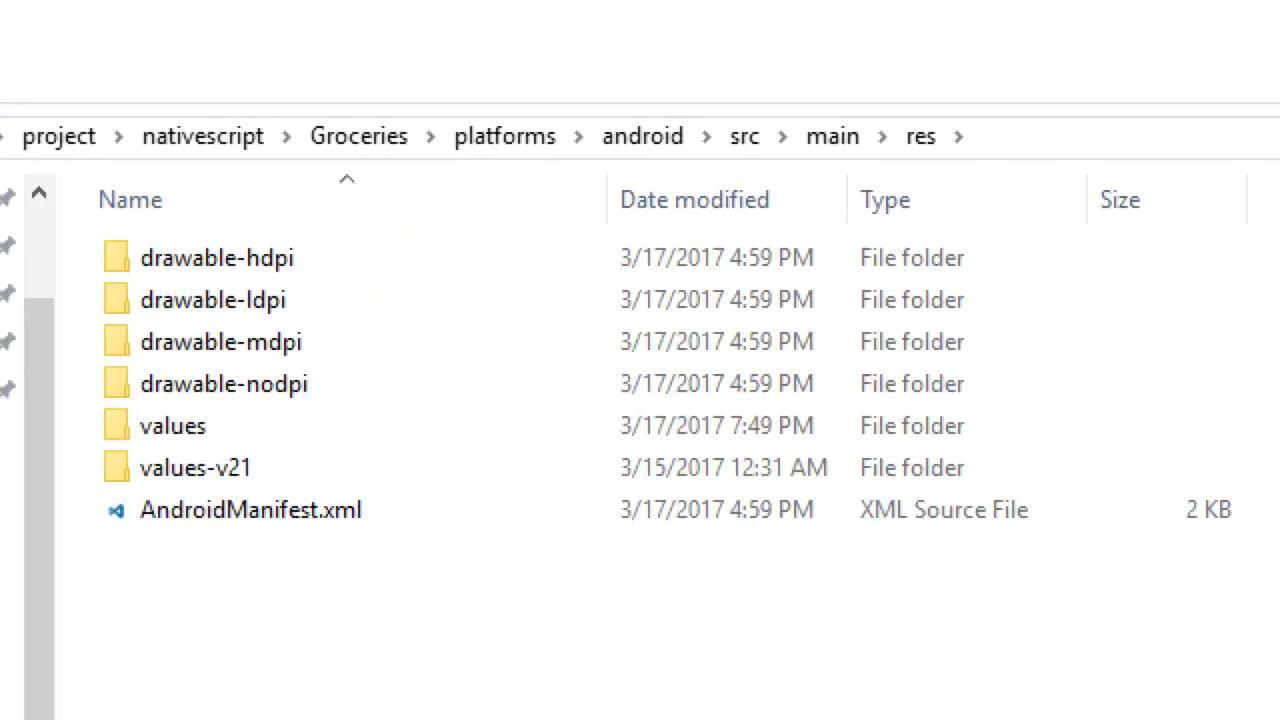
pyautogui.moveTo(303, 151); pyautogui.dragTo(965, 158)
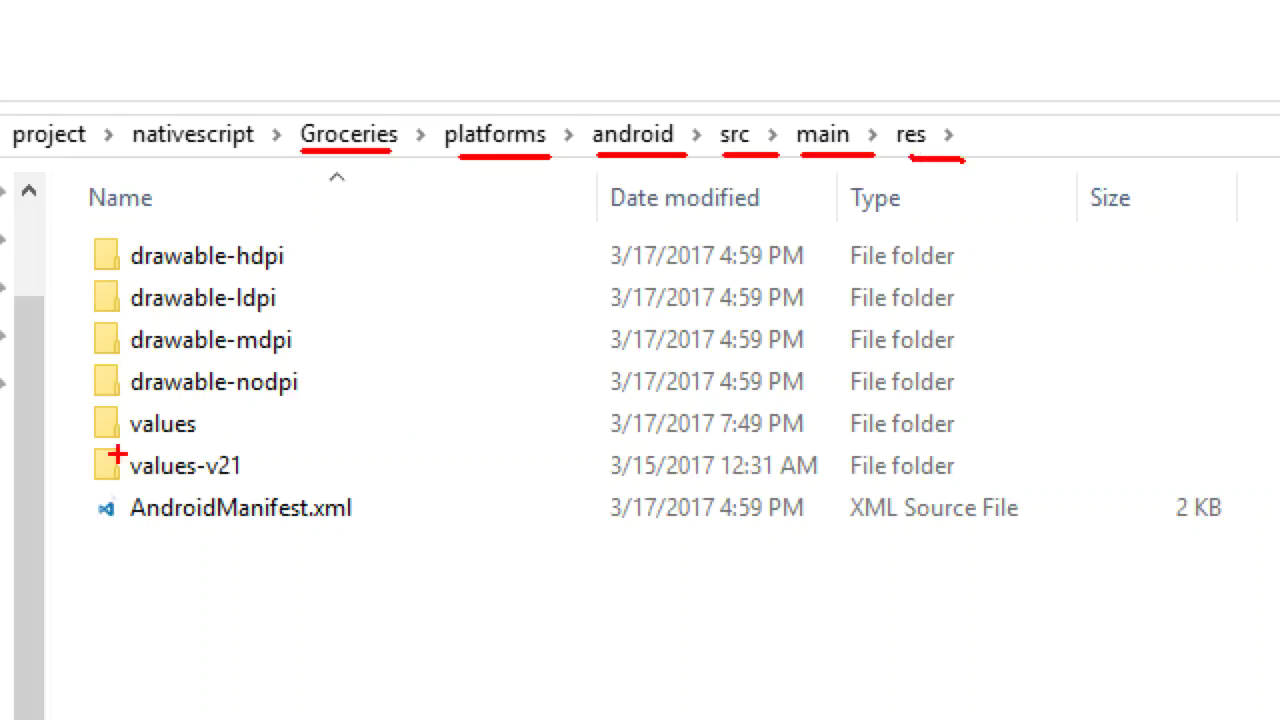
pyautogui.moveTo(89, 444)
pyautogui.mouseDown()
pyautogui.moveTo(246, 452)
pyautogui.moveTo(247, 403)
pyautogui.moveTo(57, 394)
pyautogui.moveTo(52, 434)
pyautogui.moveTo(98, 452)
pyautogui.mouseUp()
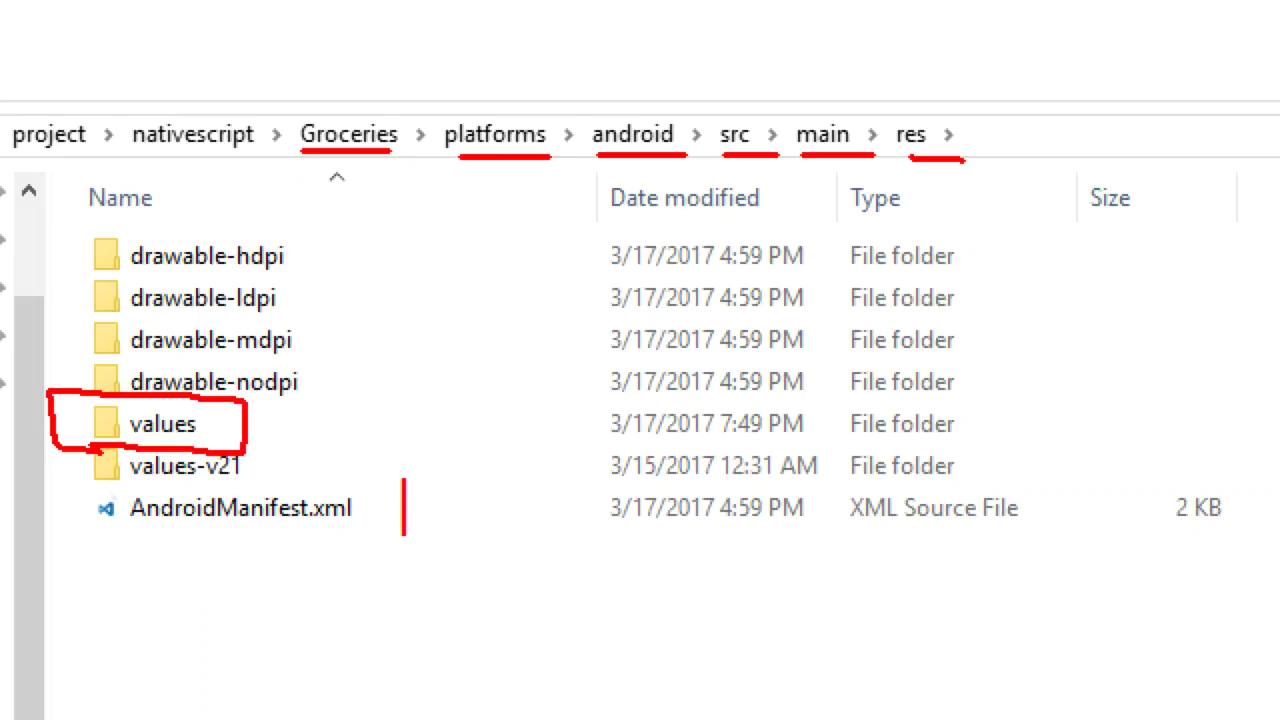
# Write the red on-screen annotation "tns platform remove android" beside AndroidManifest.xml.
pyautogui.write('tns ')
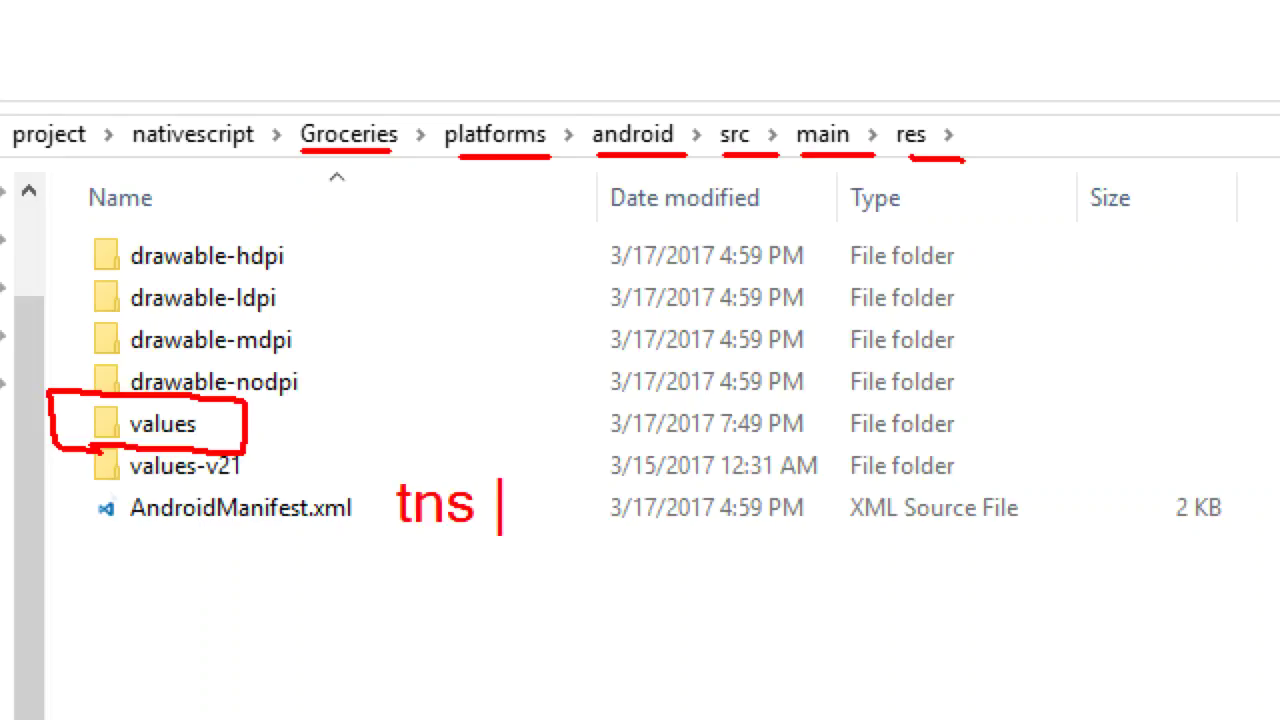
pyautogui.write('plato')
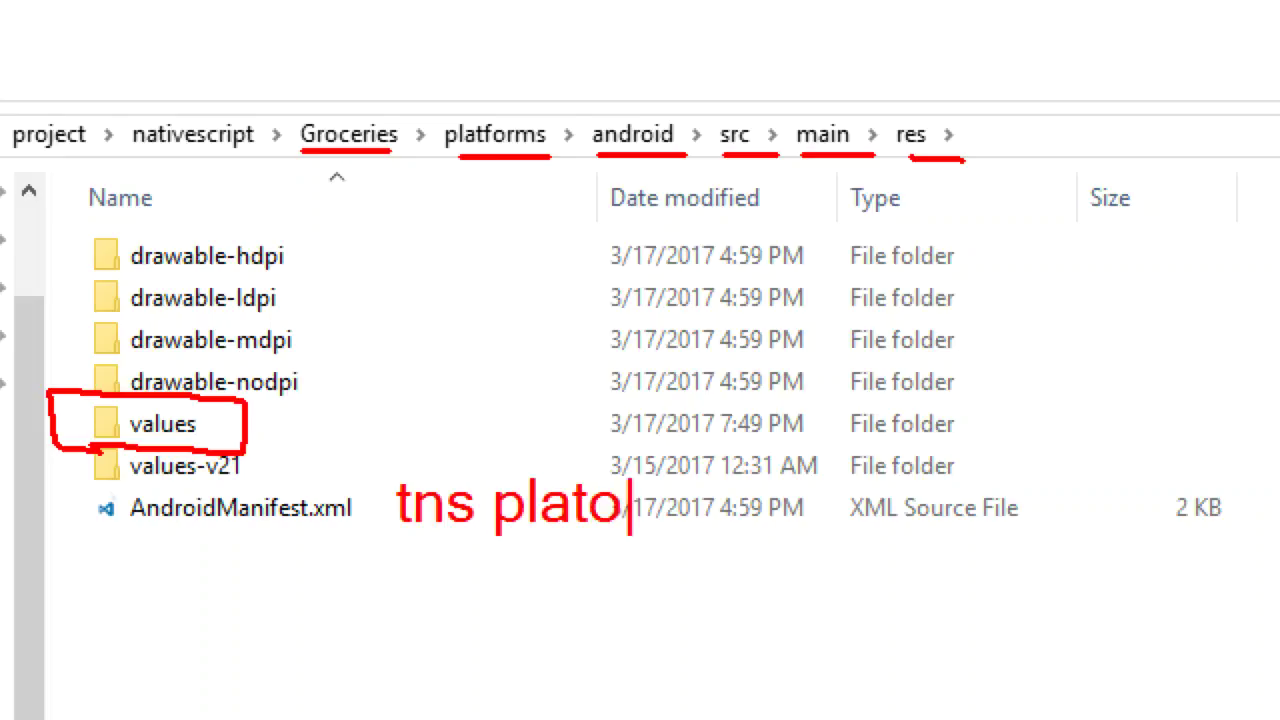
pyautogui.press('BackSpace')
pyautogui.write('form ')
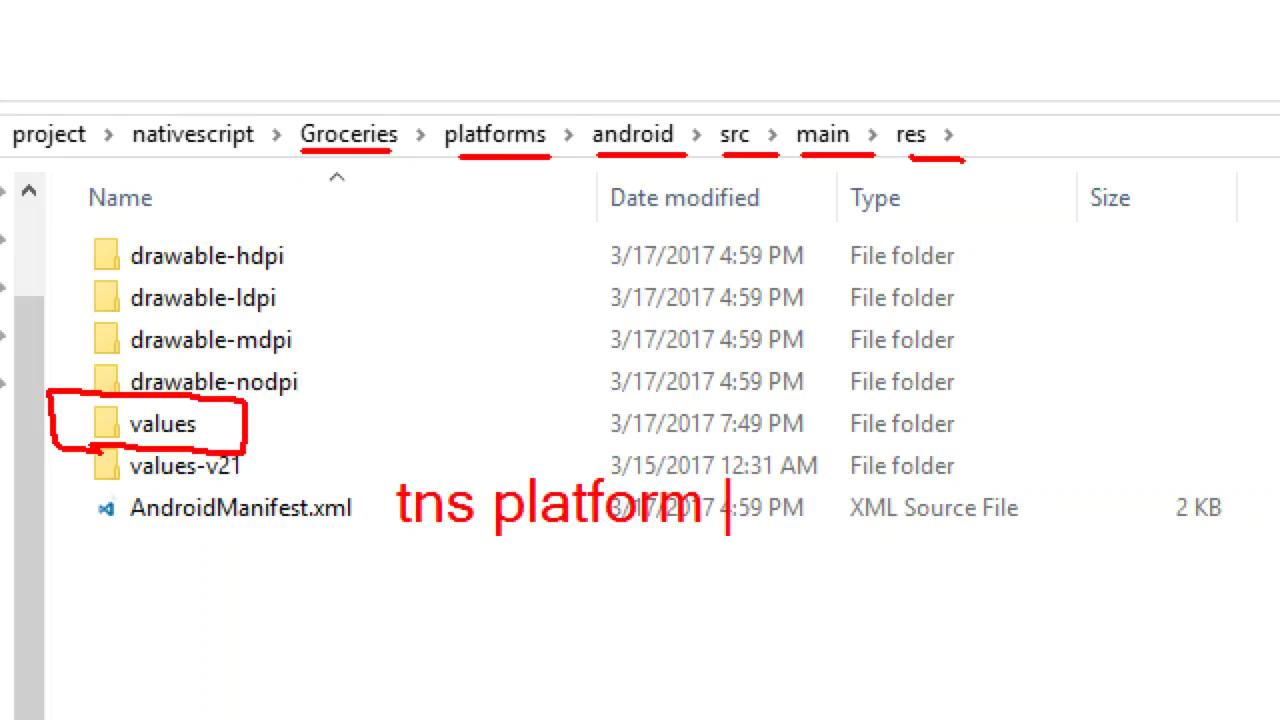
pyautogui.write('remove adnroid')
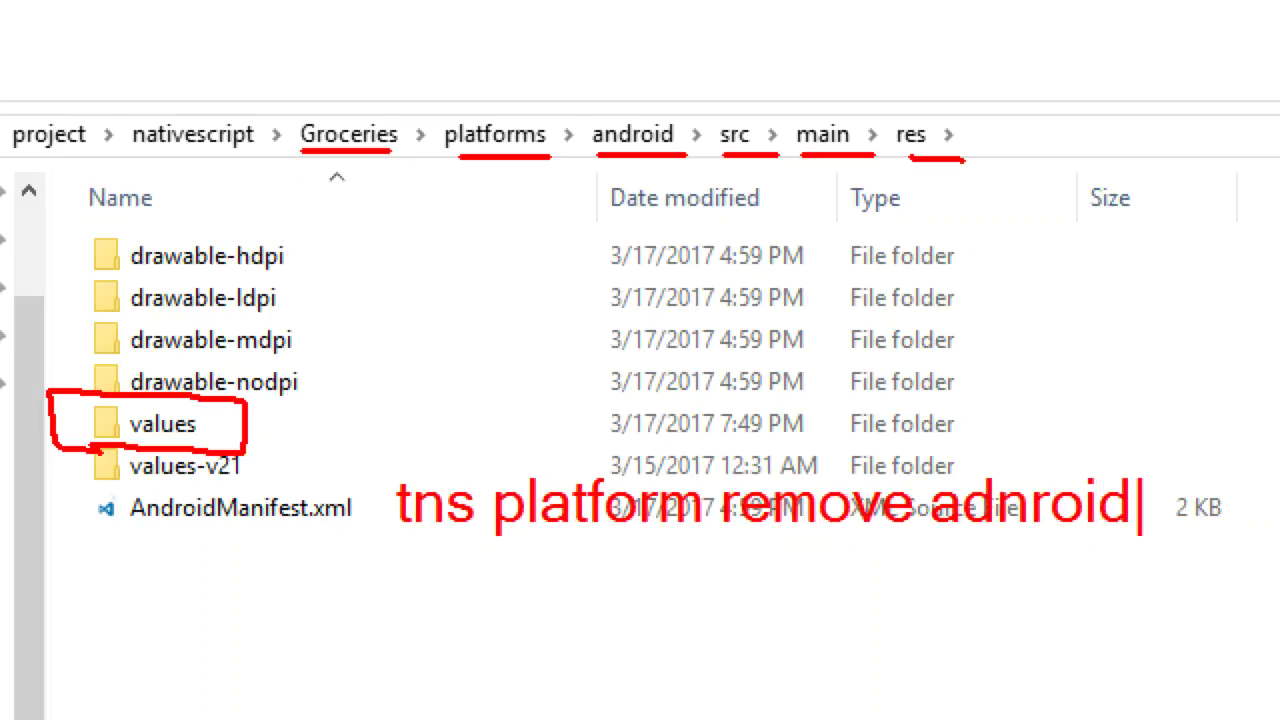
pyautogui.press('BackSpace')
pyautogui.press('BackSpace')
pyautogui.press('BackSpace')
pyautogui.press('BackSpace')
pyautogui.press('BackSpace')
pyautogui.press('BackSpace')
pyautogui.write('nd')
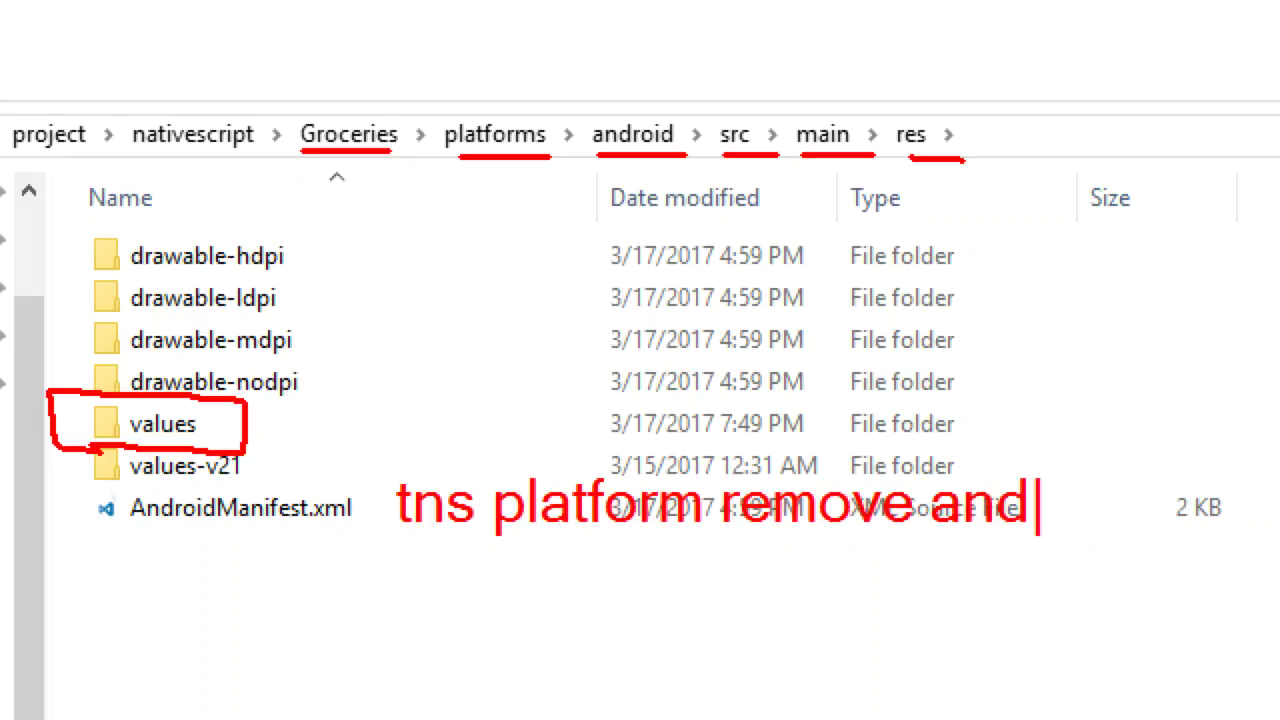
pyautogui.write('roid')
# Start a second tns platform command on a new annotation line below the first.
pyautogui.press('Return')
pyautogui.write('tns')
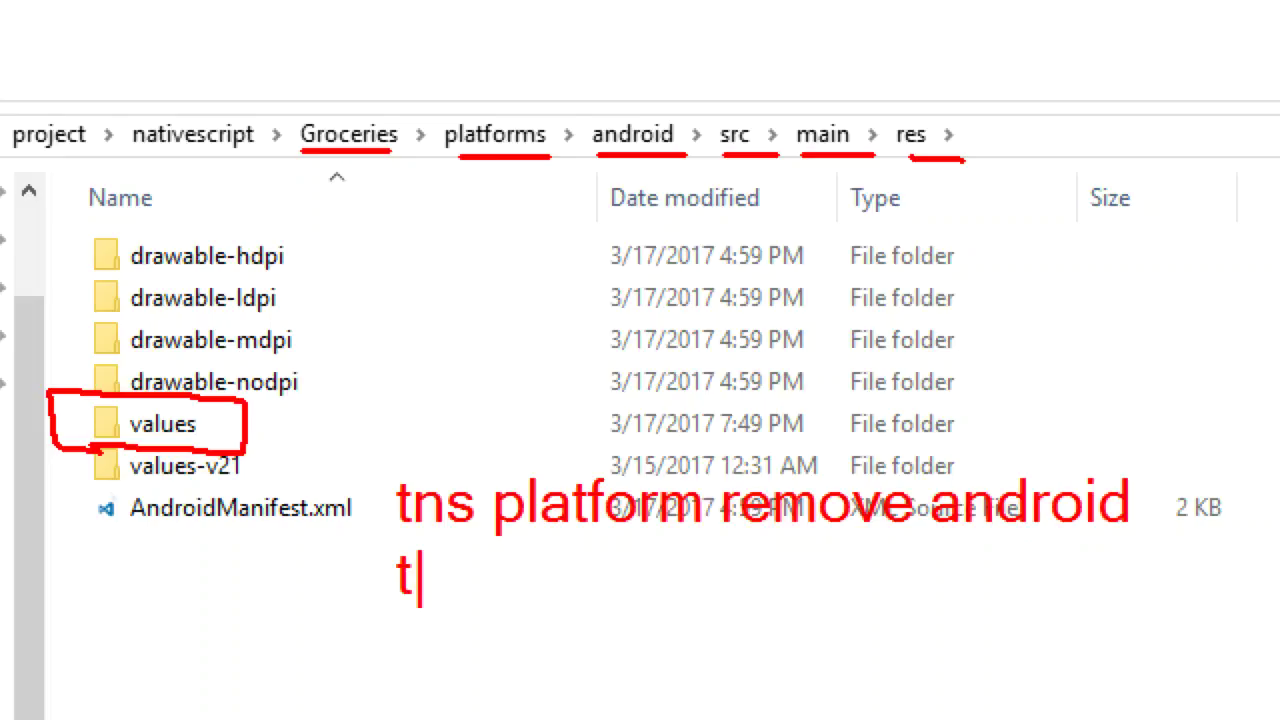
pyautogui.write(' platfor')
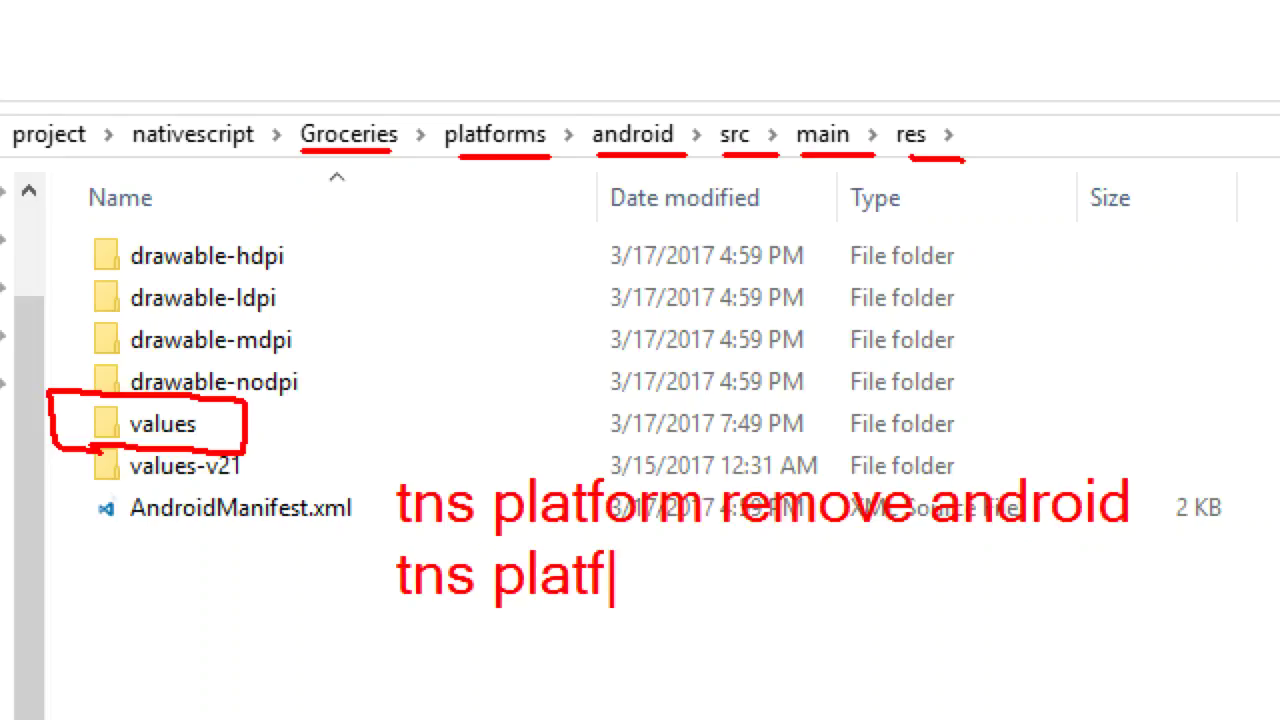